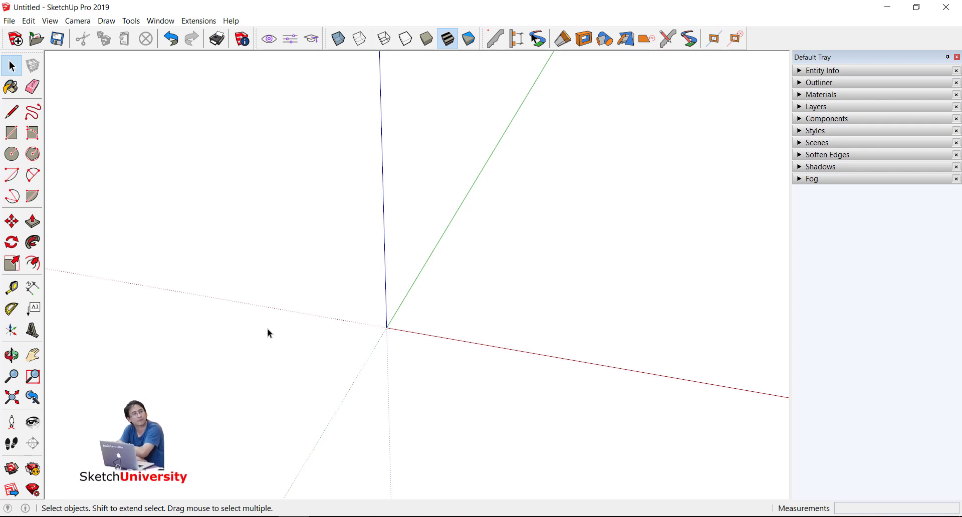
Draw a 0.1 by 0.1 square starting near the origin
{"action": "left_click", "coordinate": [6, 22]}
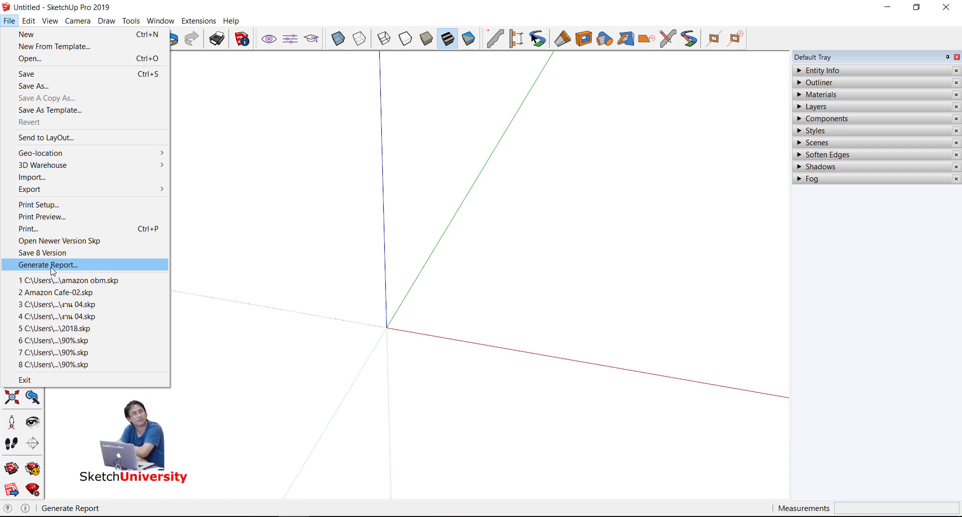
{"action": "left_click", "coordinate": [446, 288]}
{"action": "middle_click_drag", "start_coordinate": [404, 286], "coordinate": [405, 316]}
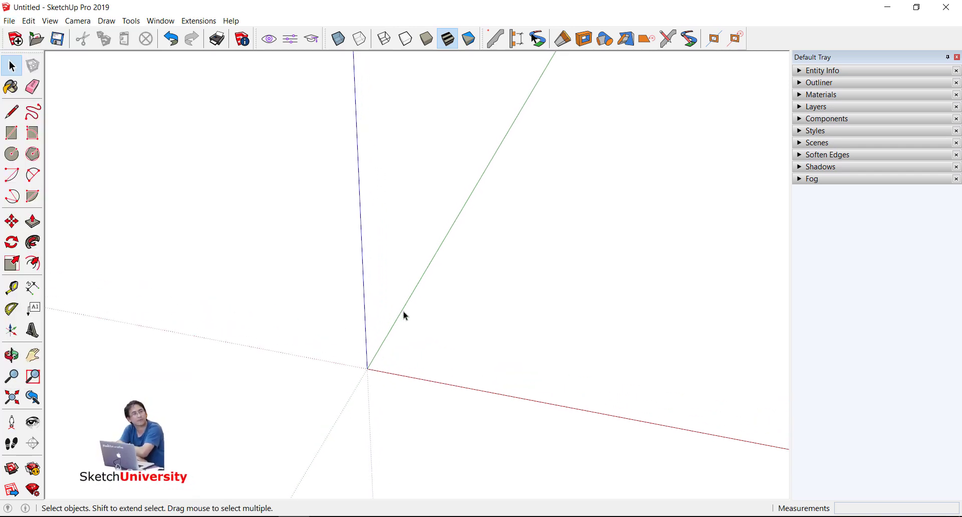
{"action": "mouse_move", "coordinate": [387, 393]}
{"action": "middle_mouse_down"}
{"action": "mouse_move", "coordinate": [379, 341]}
{"action": "mouse_move", "coordinate": [309, 397]}
{"action": "middle_mouse_up"}
{"action": "scroll", "coordinate": [309, 395], "scroll_direction": "up", "scroll_amount": 2}
{"action": "key", "text": "r"}
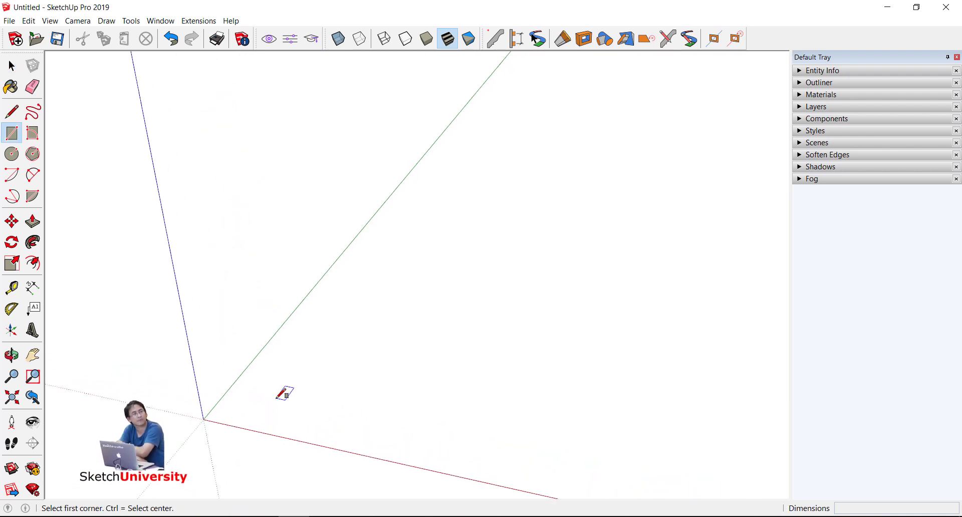
{"action": "left_click", "coordinate": [276, 398]}
{"action": "type", "text": ".1,.1"}
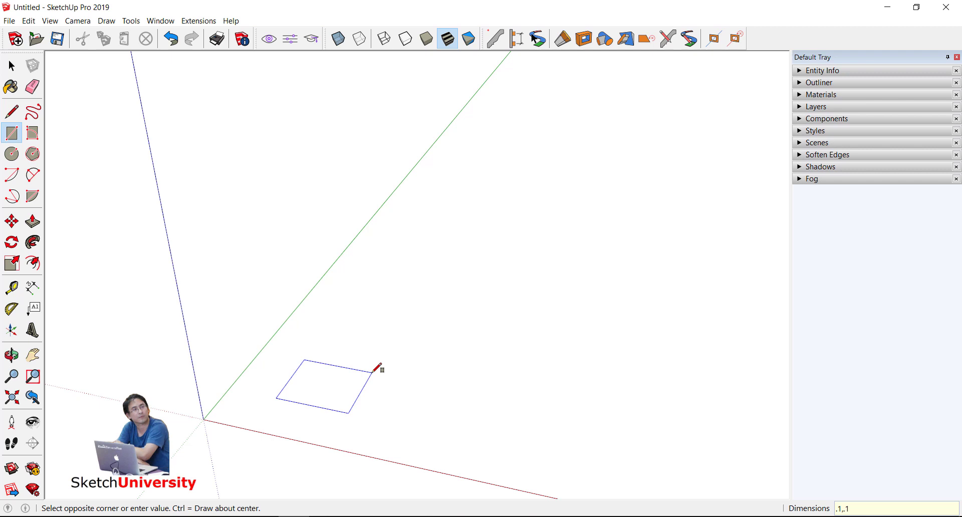
{"action": "key", "text": "Return"}
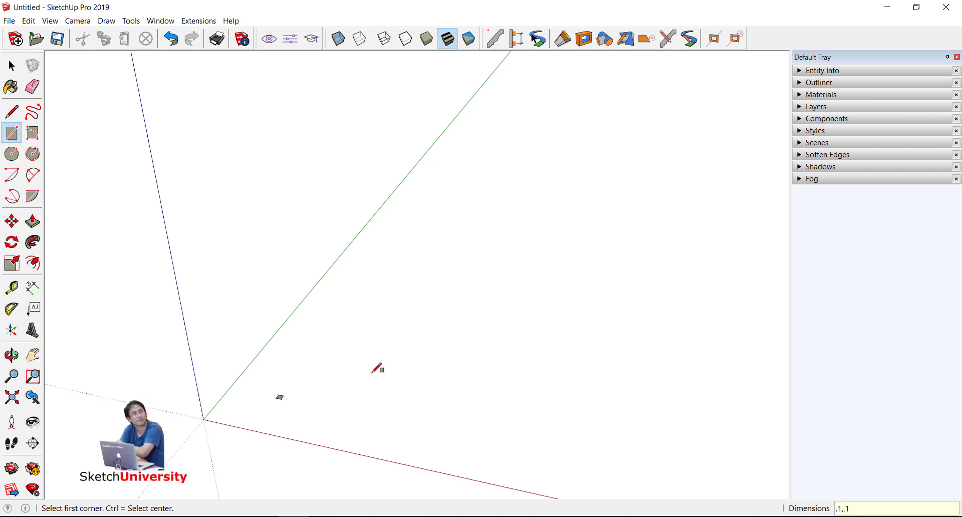
Push-pull the square up 1 m into a column and orbit to view it
{"action": "scroll", "coordinate": [290, 399], "scroll_direction": "up", "scroll_amount": 2}
{"action": "scroll", "coordinate": [290, 399], "scroll_direction": "up", "scroll_amount": 3}
{"action": "scroll", "coordinate": [291, 398], "scroll_direction": "up", "scroll_amount": 3}
{"action": "scroll", "coordinate": [291, 399], "scroll_direction": "up", "scroll_amount": 1}
{"action": "key", "text": "p"}
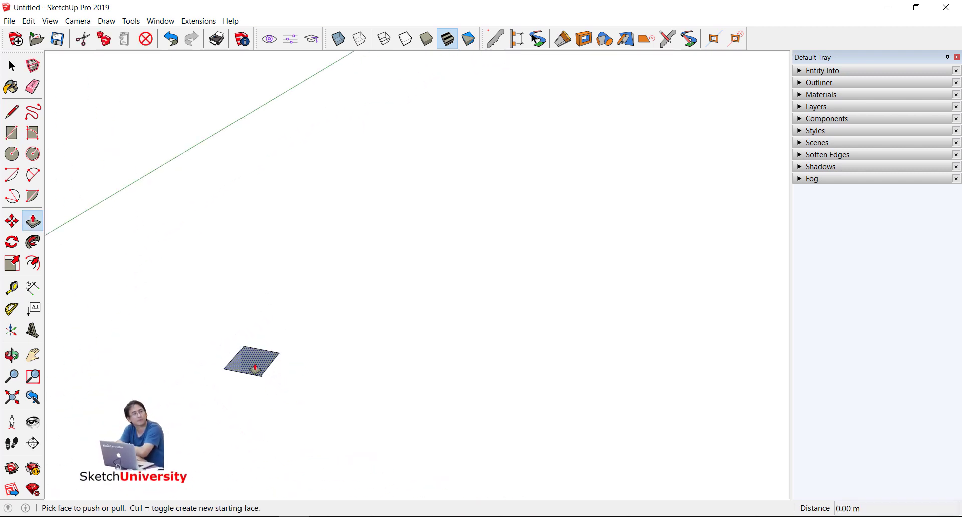
{"action": "left_click_drag", "start_coordinate": [253, 365], "coordinate": [251, 345]}
{"action": "type", "text": "1.6"}
{"action": "key", "text": "Return"}
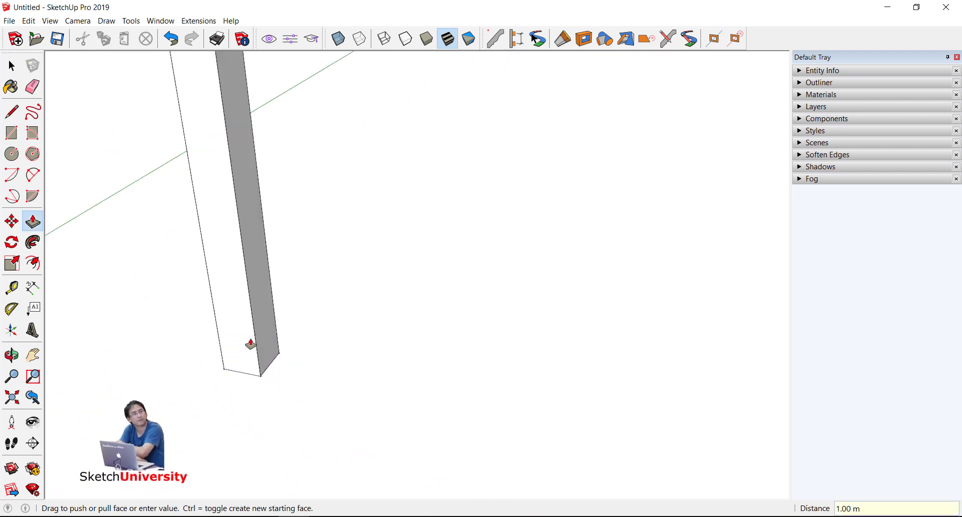
{"action": "key", "text": "space"}
{"action": "mouse_move", "coordinate": [249, 344]}
{"action": "middle_mouse_down"}
{"action": "mouse_move", "coordinate": [305, 373]}
{"action": "mouse_move", "coordinate": [239, 343]}
{"action": "mouse_move", "coordinate": [224, 306]}
{"action": "middle_mouse_up"}
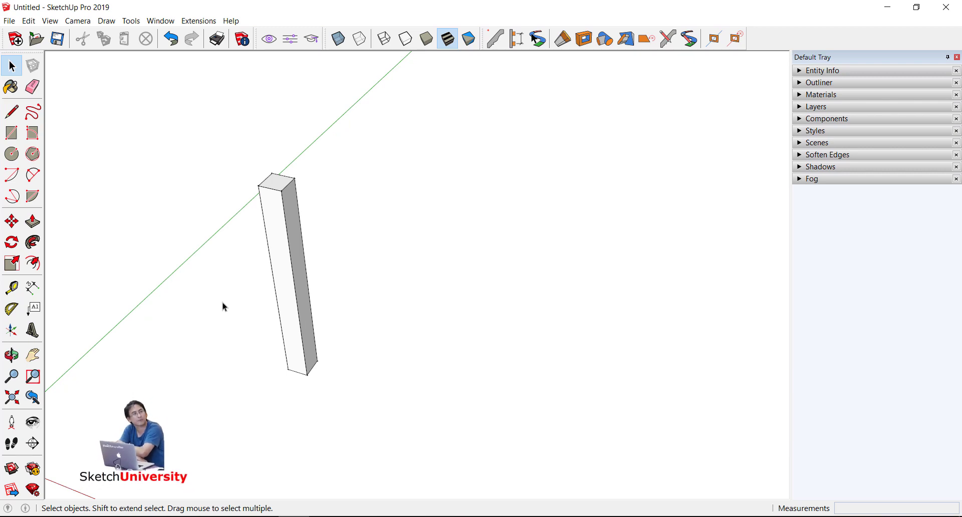
Make the whole column box a group
{"action": "scroll", "coordinate": [281, 260], "scroll_direction": "up", "scroll_amount": 3}
{"action": "triple_click", "coordinate": [280, 243]}
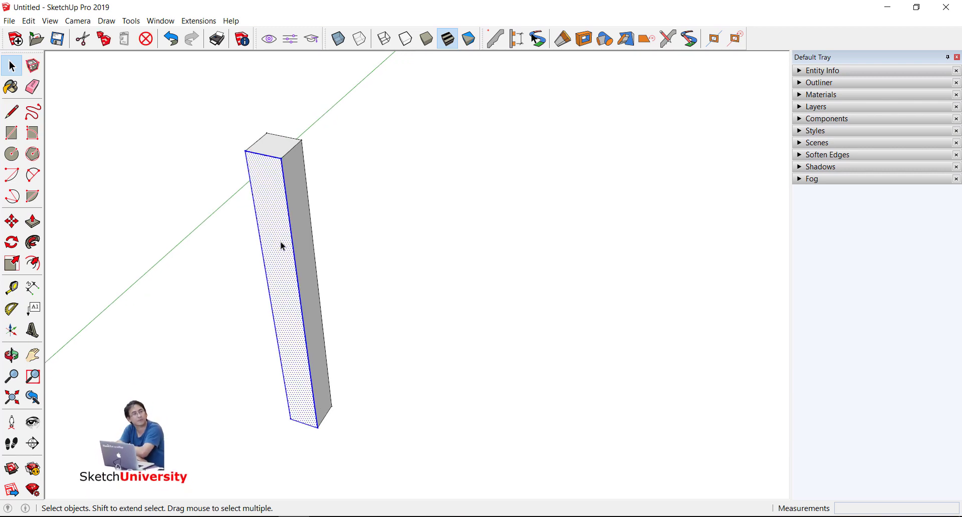
{"action": "right_click", "coordinate": [281, 245]}
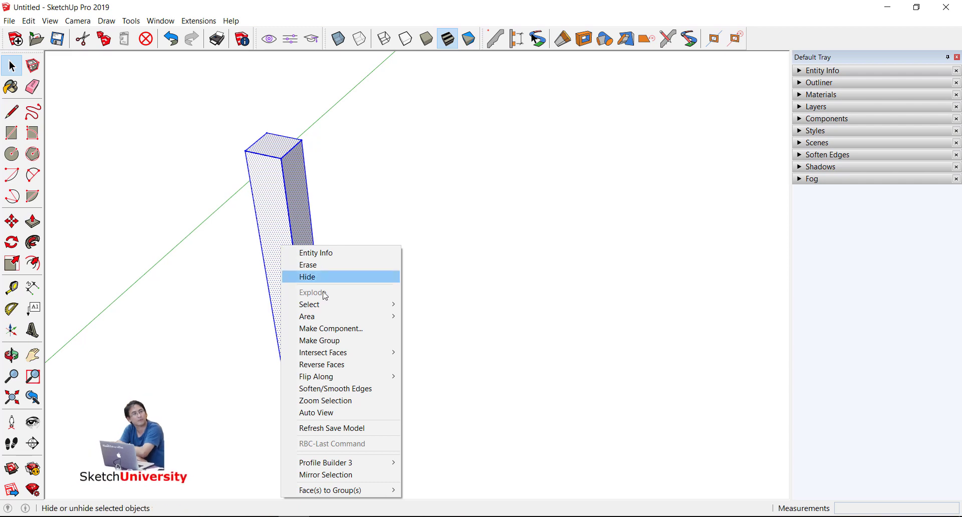
{"action": "left_click", "coordinate": [330, 340]}
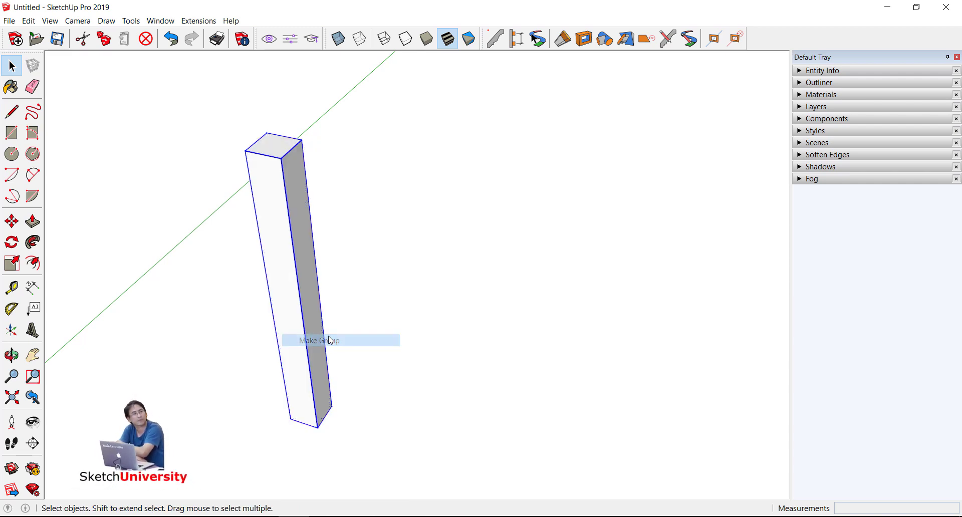
Copy the grouped post three times to the right, forming a row of four posts
{"action": "scroll", "coordinate": [366, 285], "scroll_direction": "down", "scroll_amount": 3}
{"action": "key", "text": "m"}
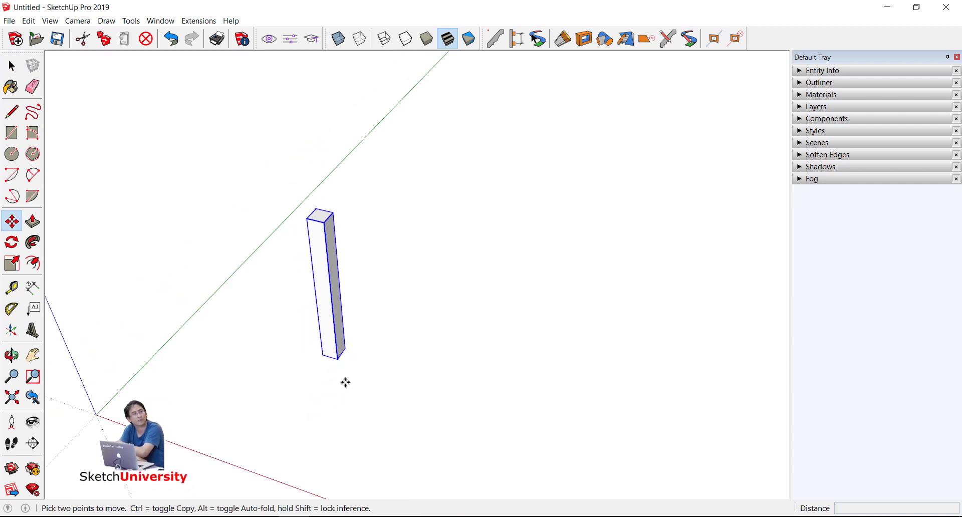
{"action": "left_click", "coordinate": [343, 381]}
{"action": "key", "text": "ctrl"}
{"action": "left_click", "coordinate": [393, 390]}
{"action": "left_click", "coordinate": [393, 391]}
{"action": "key", "text": "ctrl"}
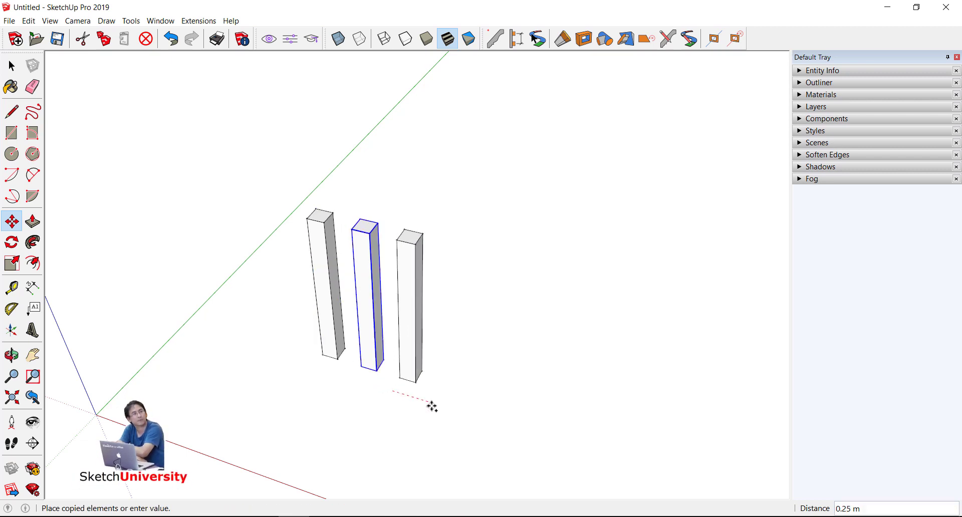
{"action": "left_click", "coordinate": [444, 410]}
{"action": "left_click", "coordinate": [445, 410]}
{"action": "key", "text": "ctrl"}
{"action": "left_click", "coordinate": [489, 424]}
{"action": "key", "text": "space"}
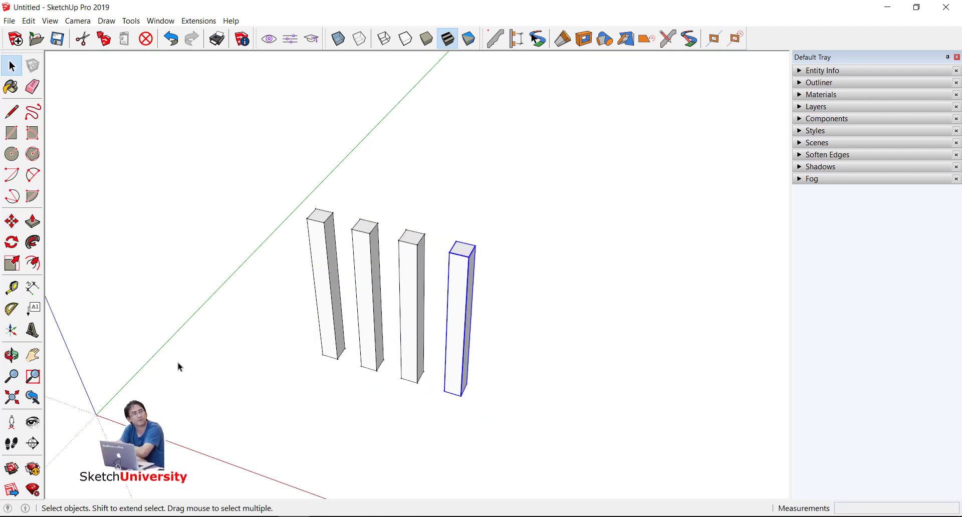
{"action": "left_click", "coordinate": [178, 362]}
{"action": "left_click", "coordinate": [32, 288]}
{"action": "left_click", "coordinate": [476, 247]}
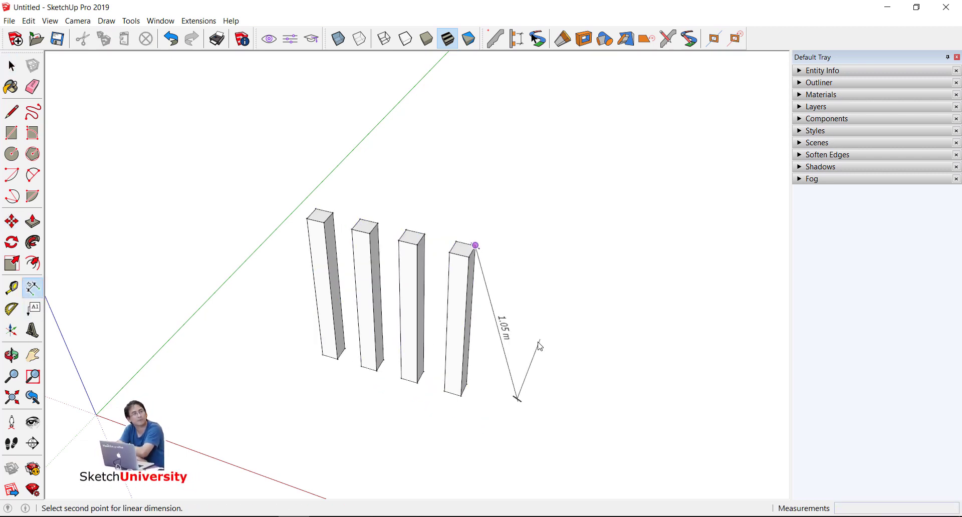
{"action": "scroll", "coordinate": [503, 369], "scroll_direction": "up", "scroll_amount": 3}
{"action": "left_click", "coordinate": [446, 396]}
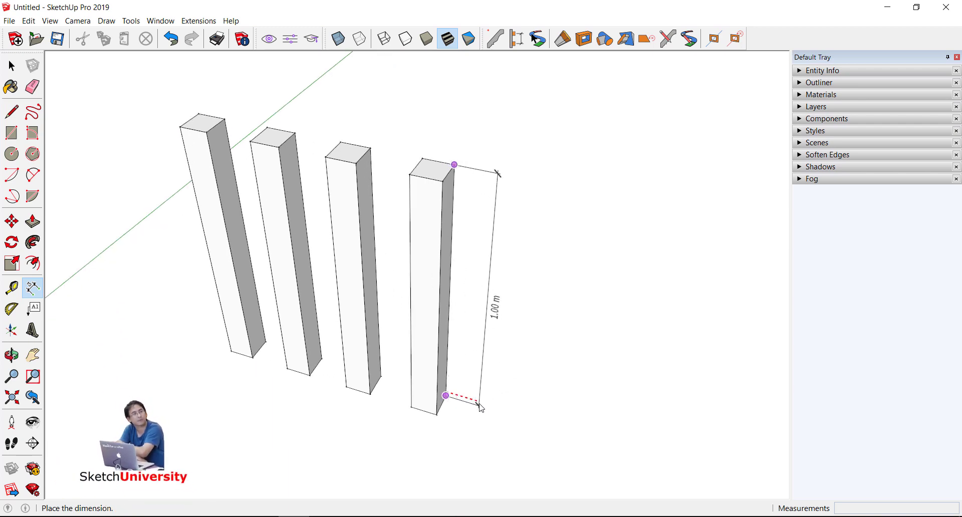
{"action": "left_click", "coordinate": [469, 274]}
{"action": "middle_click_drag", "start_coordinate": [468, 273], "coordinate": [447, 275]}
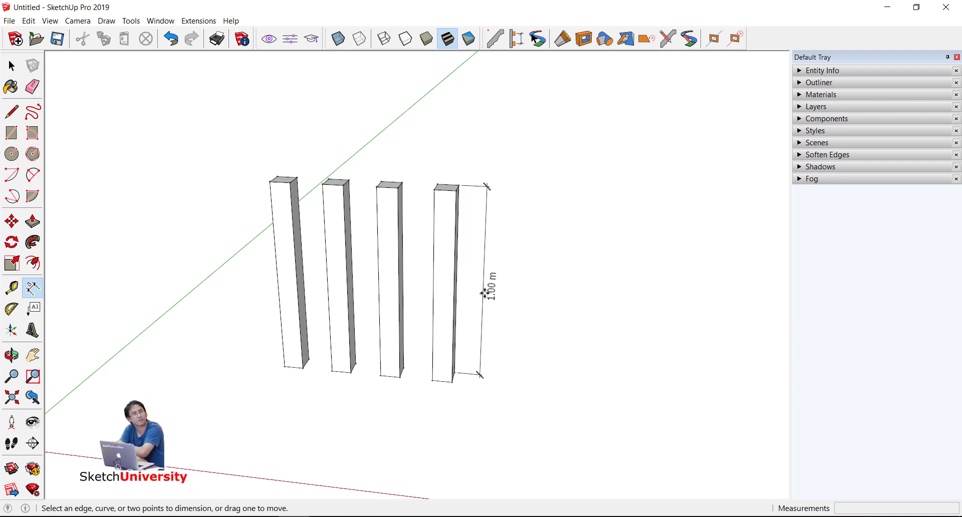
{"action": "key", "text": "e"}
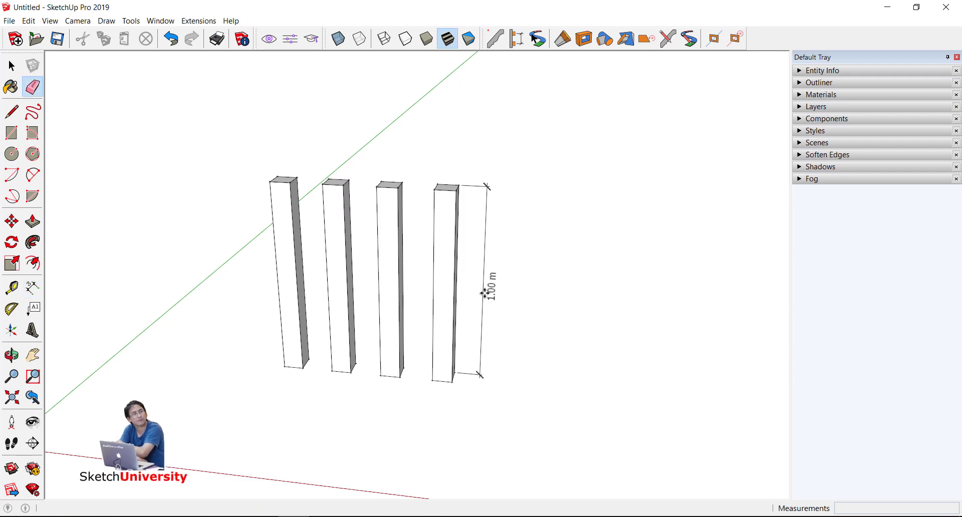
{"action": "left_click", "coordinate": [484, 303]}
{"action": "mouse_move", "coordinate": [516, 296]}
{"action": "middle_mouse_down"}
{"action": "mouse_move", "coordinate": [412, 343]}
{"action": "mouse_move", "coordinate": [393, 339]}
{"action": "mouse_move", "coordinate": [419, 296]}
{"action": "mouse_move", "coordinate": [346, 314]}
{"action": "middle_mouse_up"}
{"action": "key", "text": "space"}
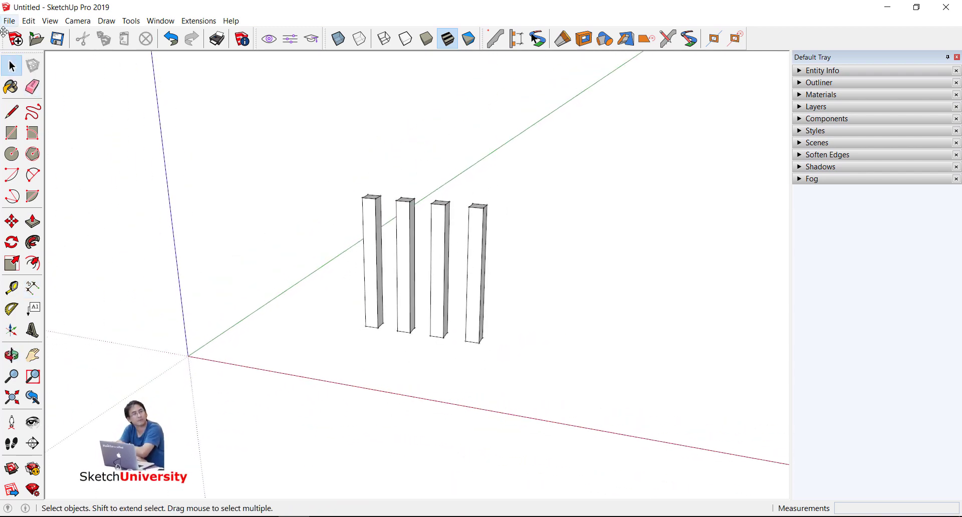
{"action": "left_click", "coordinate": [10, 20]}
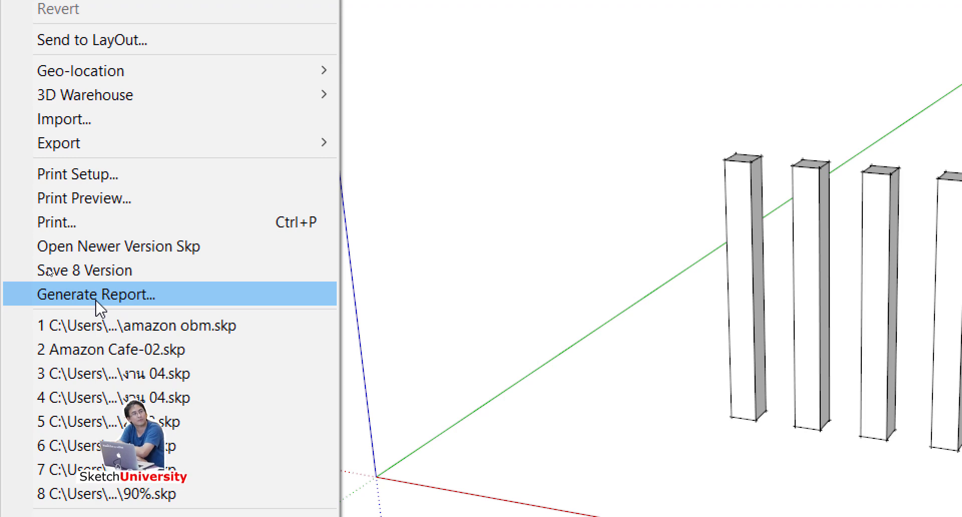
{"action": "left_click", "coordinate": [95, 301]}
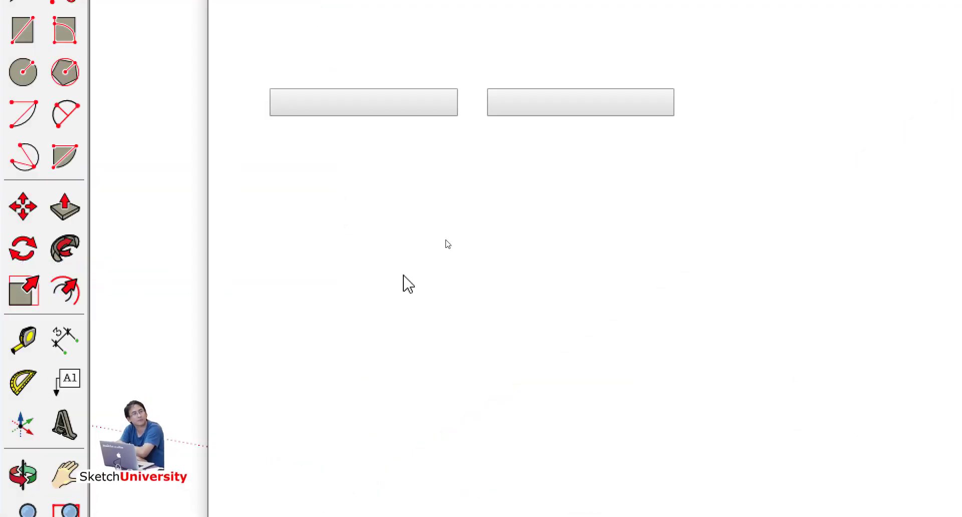
{"action": "mouse_move", "coordinate": [342, 46]}
{"action": "left_mouse_down"}
{"action": "mouse_move", "coordinate": [496, 71]}
{"action": "mouse_move", "coordinate": [396, 49]}
{"action": "mouse_move", "coordinate": [297, 44]}
{"action": "left_mouse_up"}
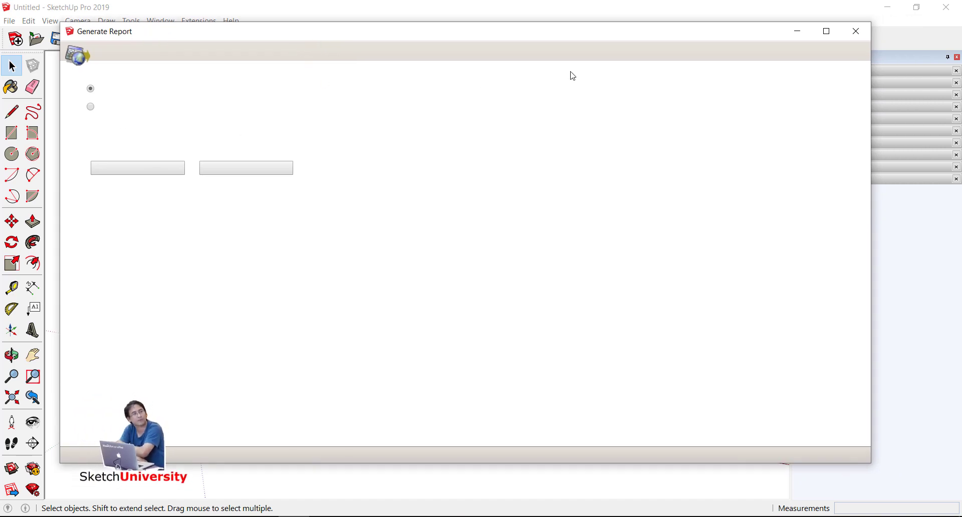
{"action": "left_click", "coordinate": [856, 31]}
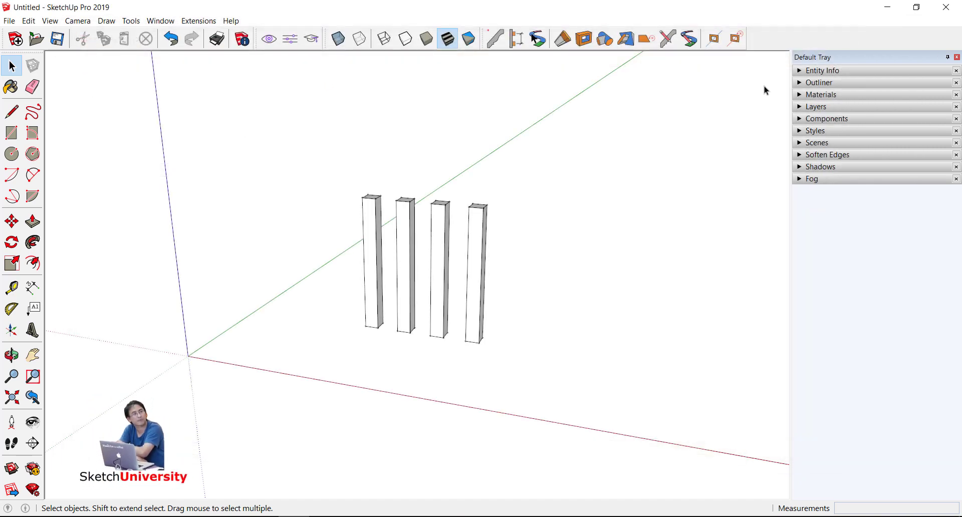
Connect to the secured 2G Wi-Fi network and close the network list
{"action": "left_click", "coordinate": [851, 516]}
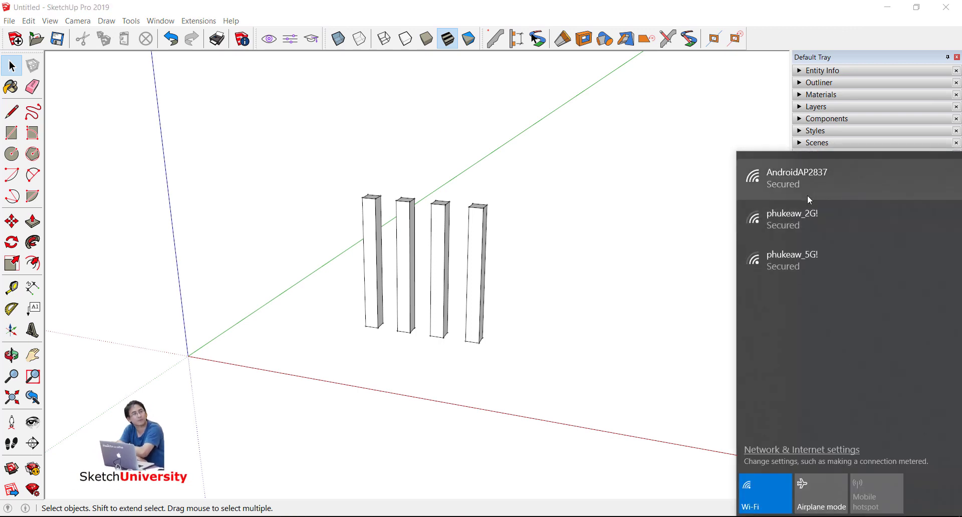
{"action": "left_click", "coordinate": [798, 212]}
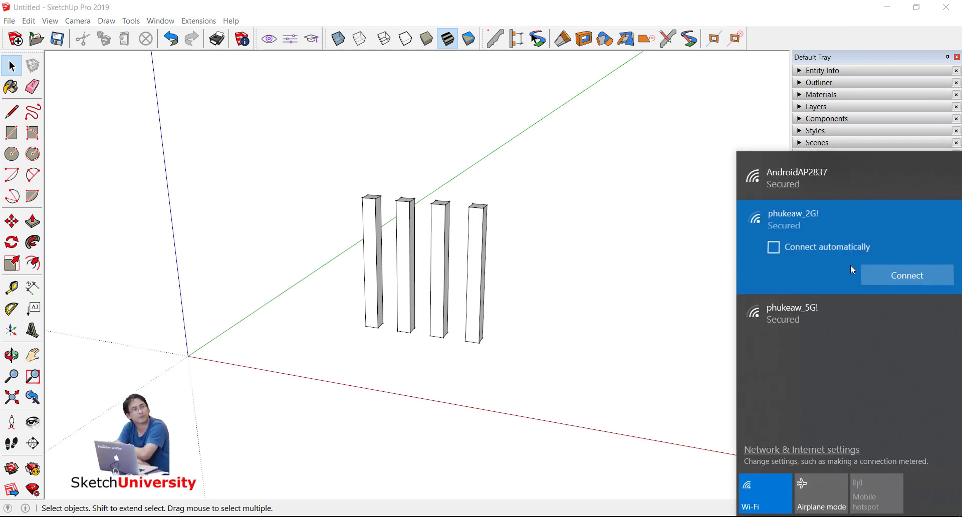
{"action": "left_click", "coordinate": [901, 283]}
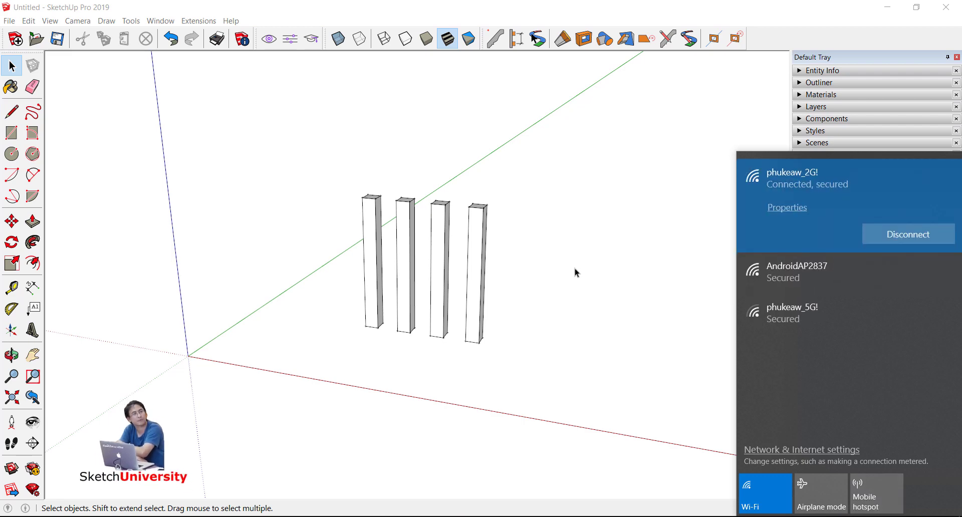
{"action": "left_click", "coordinate": [521, 316]}
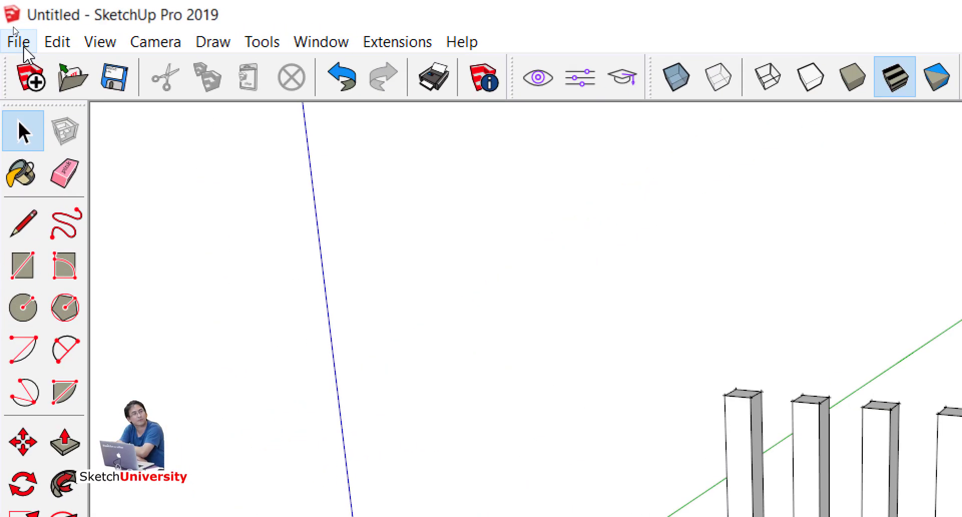
Open File > Generate Report to show the Component Quantities Report template
{"action": "left_click", "coordinate": [19, 44]}
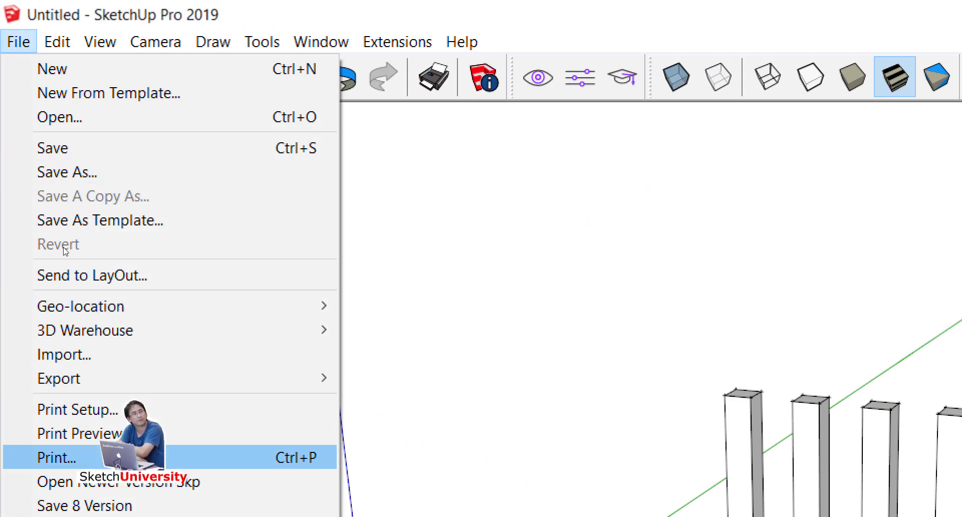
{"action": "left_click", "coordinate": [101, 386]}
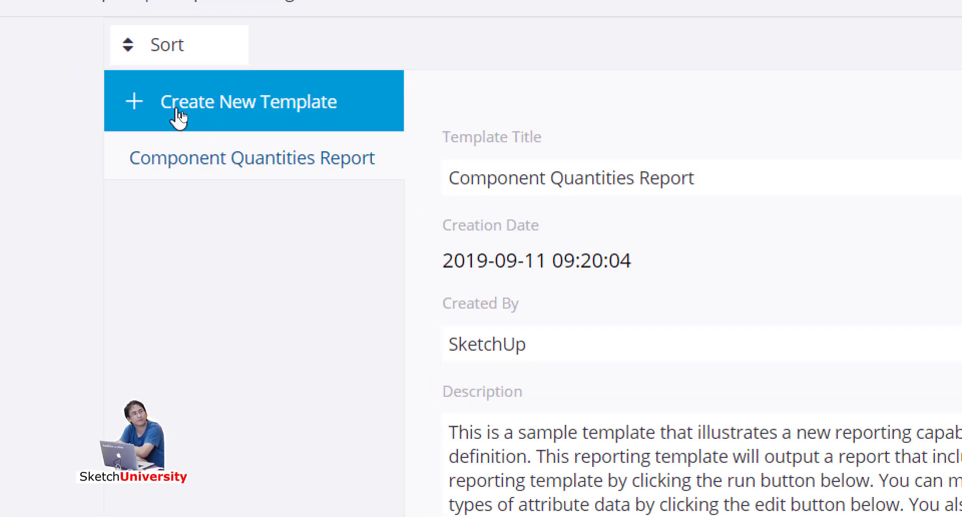
Create a new report template and go back, adding Untitled 1 to the manager
{"action": "left_click", "coordinate": [179, 118]}
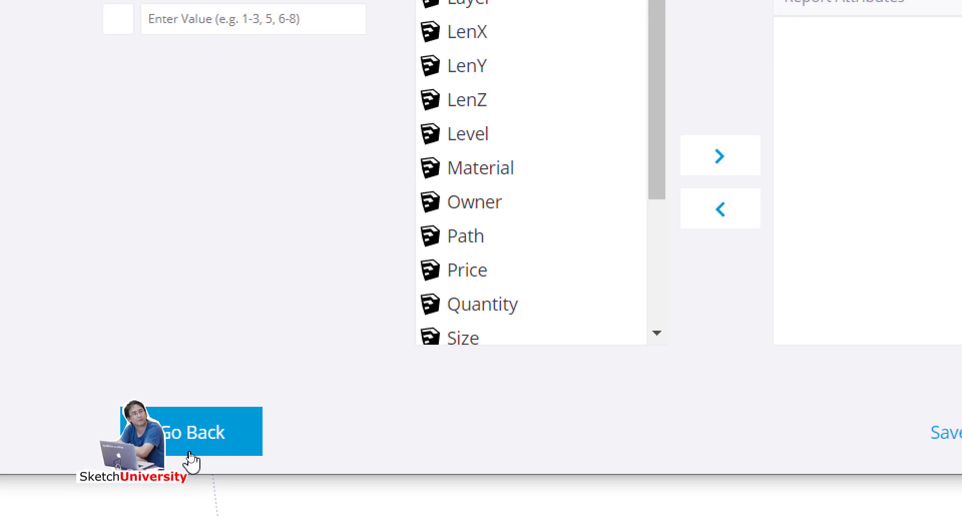
{"action": "left_click", "coordinate": [192, 458]}
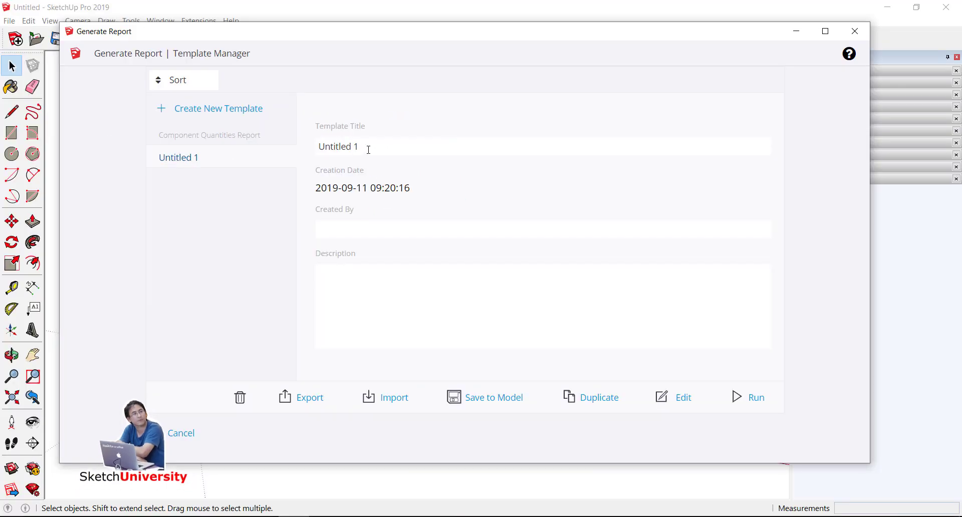
Retitle the template 'ทดสอบ Generate Report' and enter the author's name in Created By
{"action": "left_click_drag", "start_coordinate": [368, 150], "coordinate": [312, 150]}
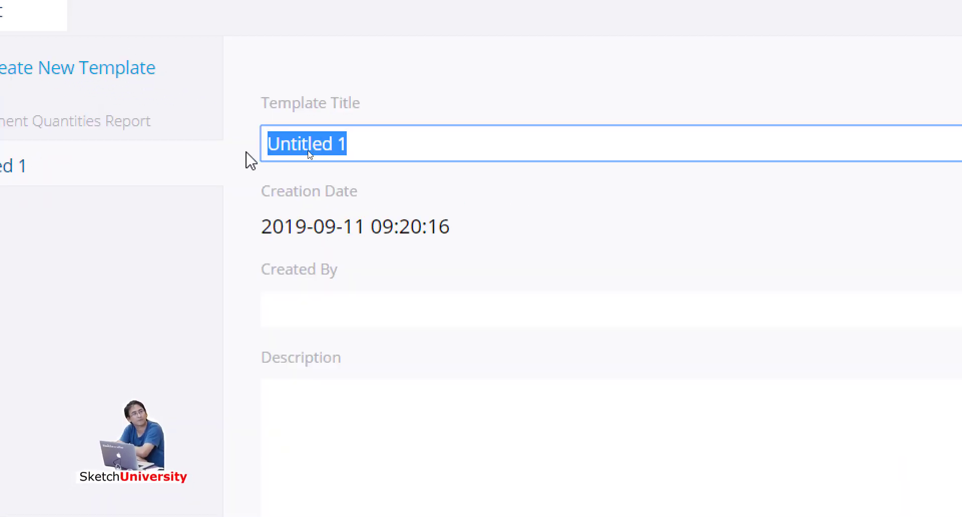
{"action": "type", "text": "M"}
{"action": "key", "text": "BackSpace"}
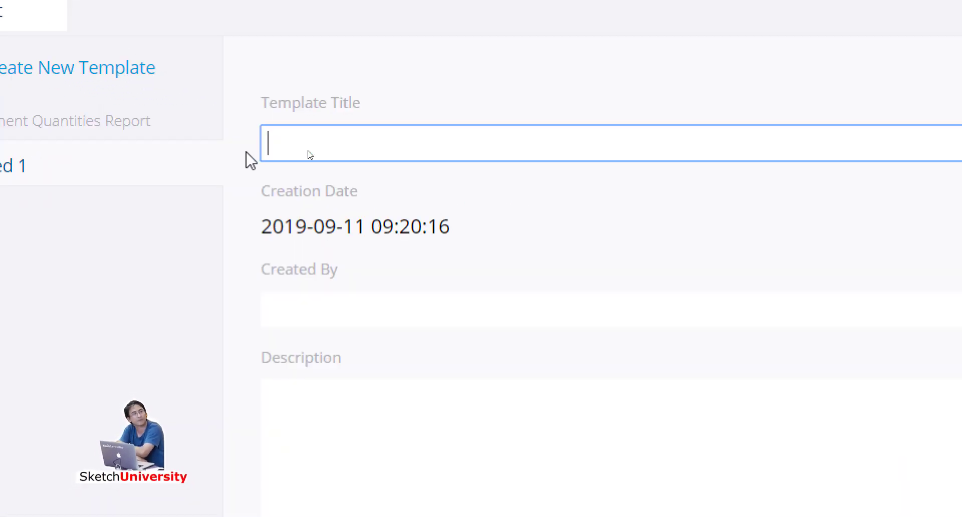
{"action": "type", "text": "ทดสอบ"}
{"action": "type", "text": " Generate "}
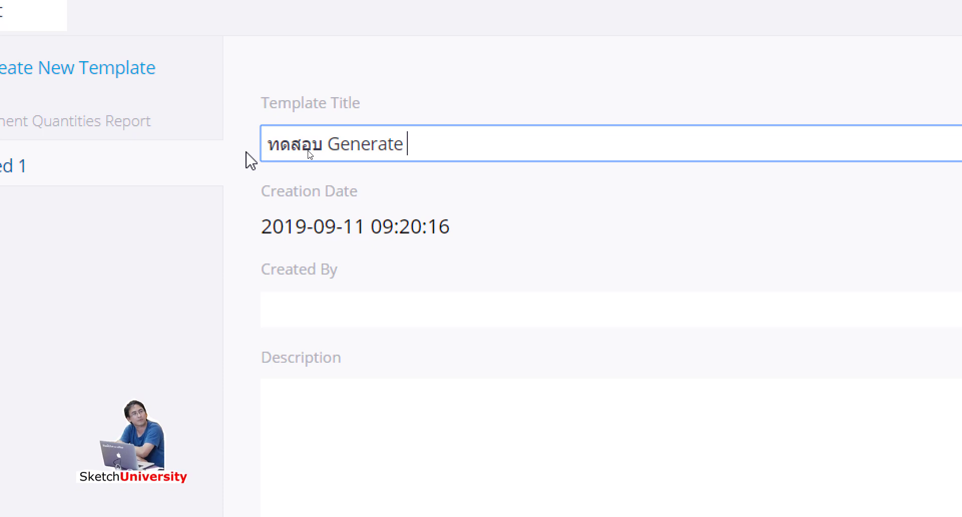
{"action": "type", "text": "Report"}
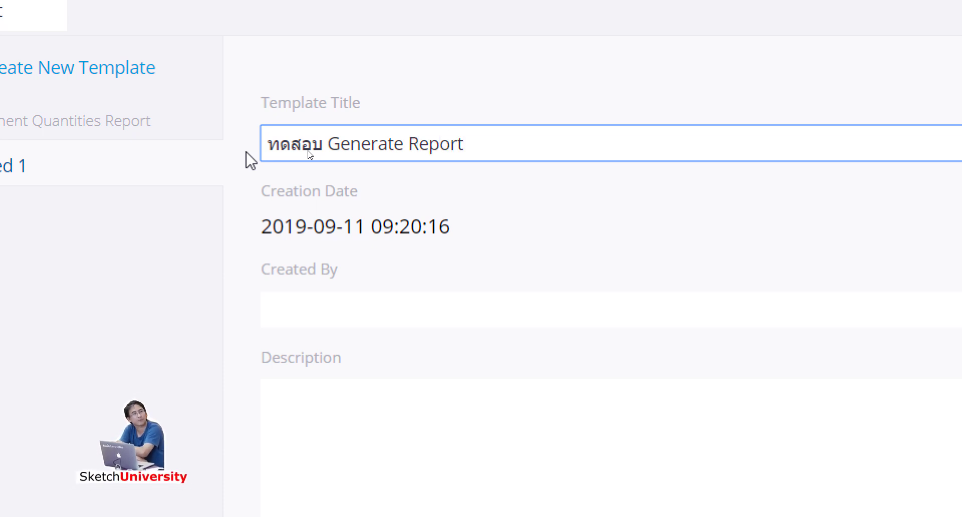
{"action": "left_click", "coordinate": [308, 319]}
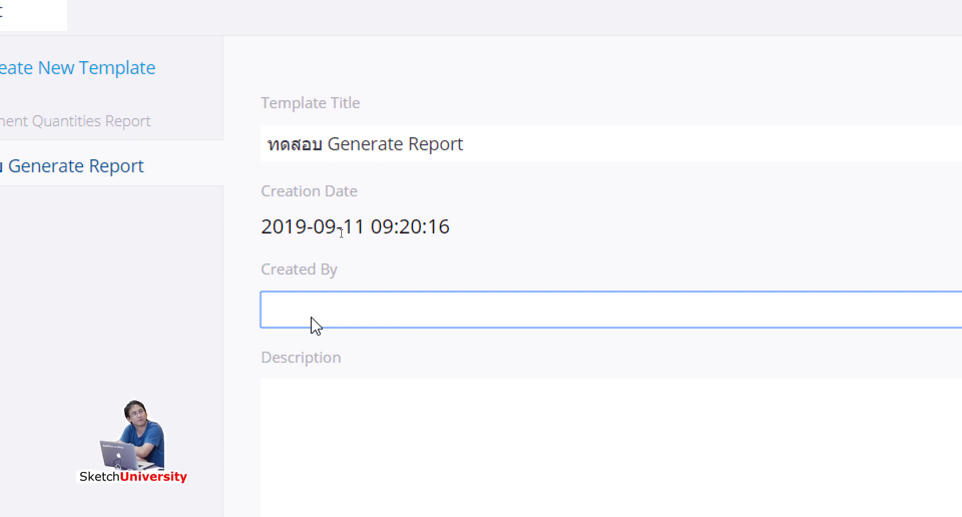
{"action": "type", "text": "อาจา"}
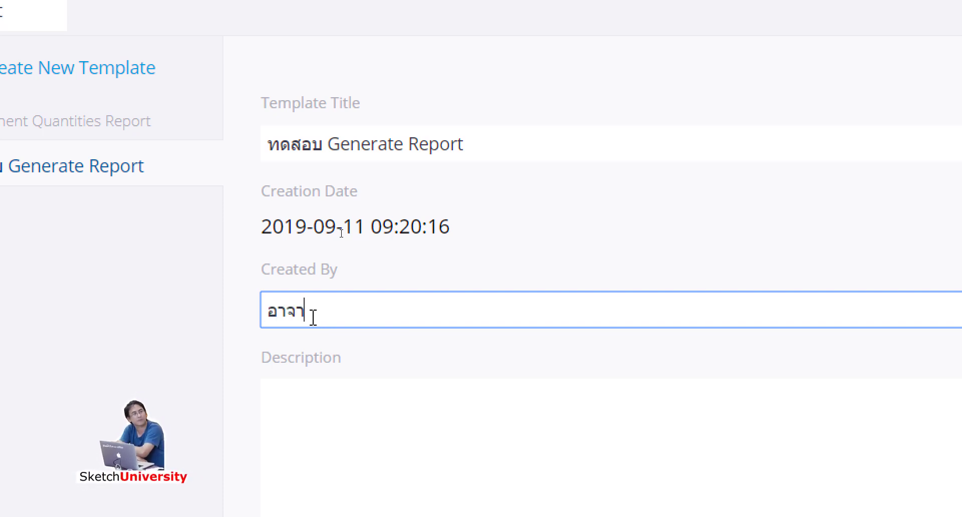
{"action": "type", "text": "รย์"}
{"action": "type", "text": " ป้อม"}
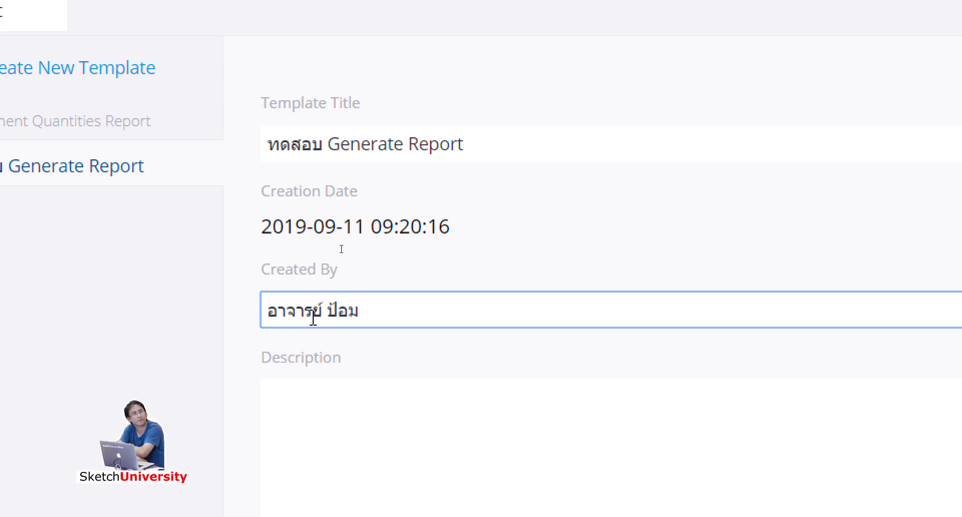
Type the Thai description 'ใช้สำหรับบันทึกการสอน'
{"action": "left_click", "coordinate": [345, 405]}
{"action": "key", "text": "super+space"}
{"action": "type", "text": ".="}
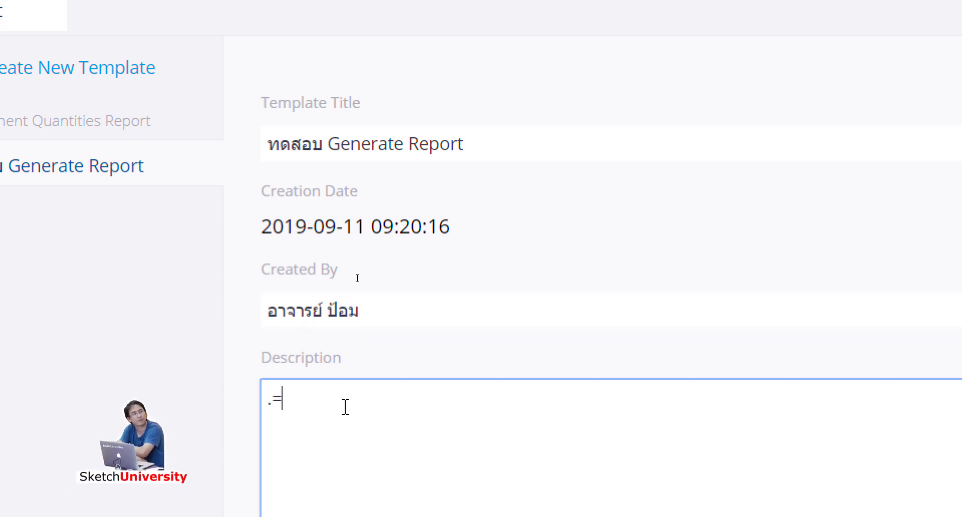
{"action": "key", "text": "BackSpace"}
{"action": "key", "text": "BackSpace"}
{"action": "key", "text": "super+space"}
{"action": "type", "text": "ใช้สำหรั"}
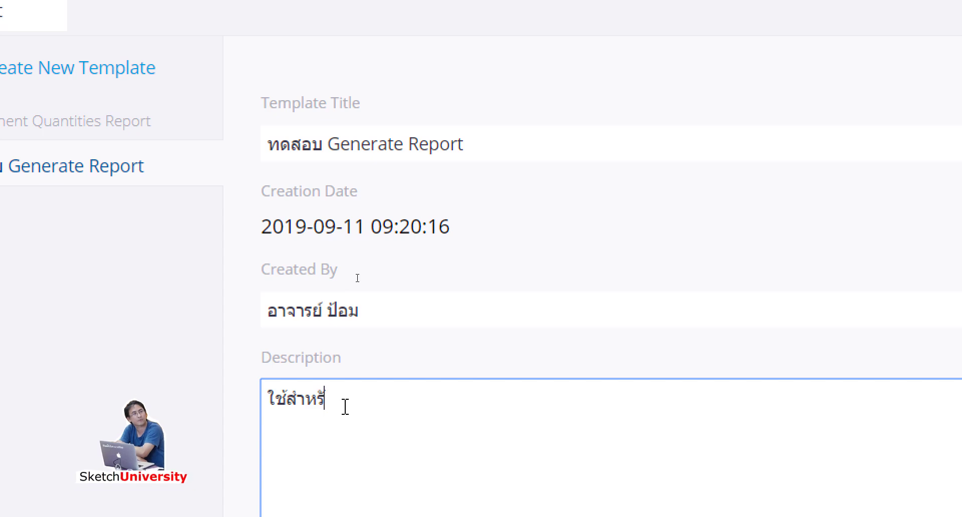
{"action": "type", "text": "บบันทึกกา"}
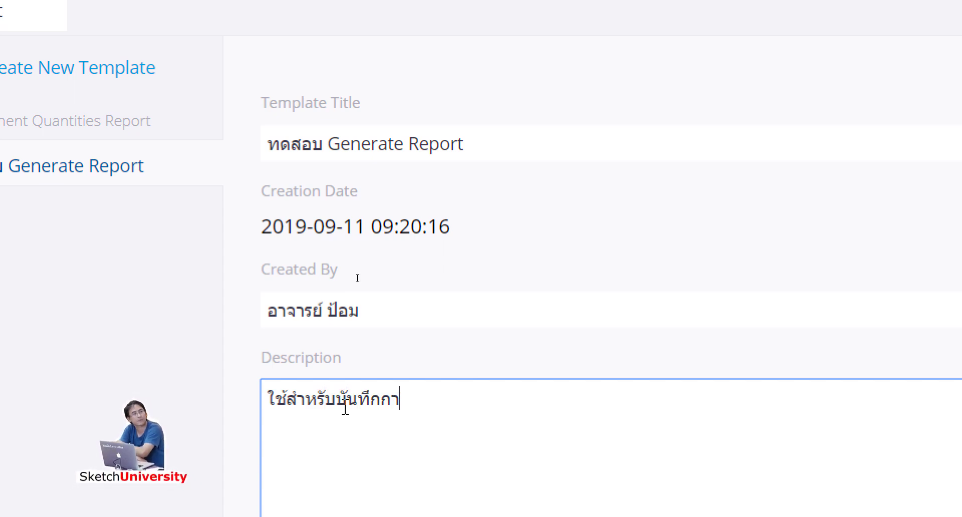
{"action": "type", "text": "รสอน"}
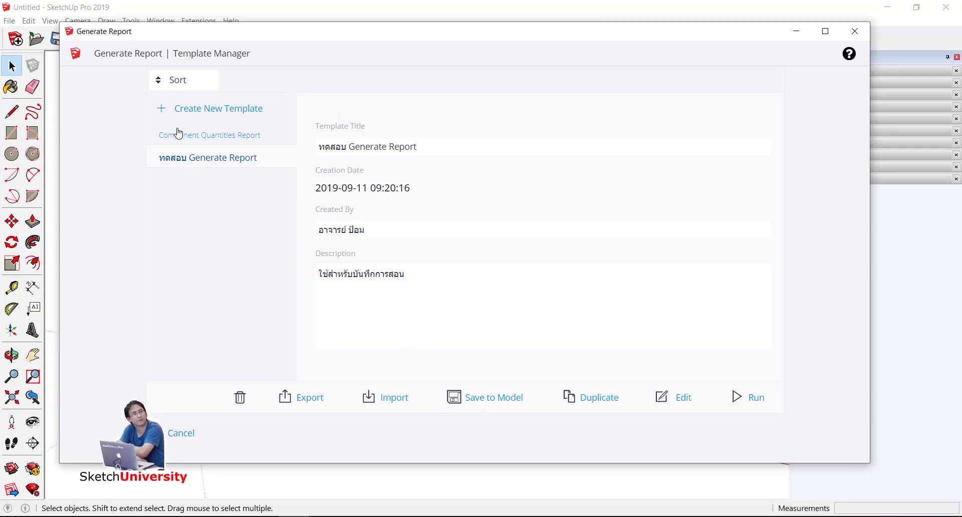
Close the report window and save the four-post model as a new .skp file
{"action": "left_click", "coordinate": [855, 31]}
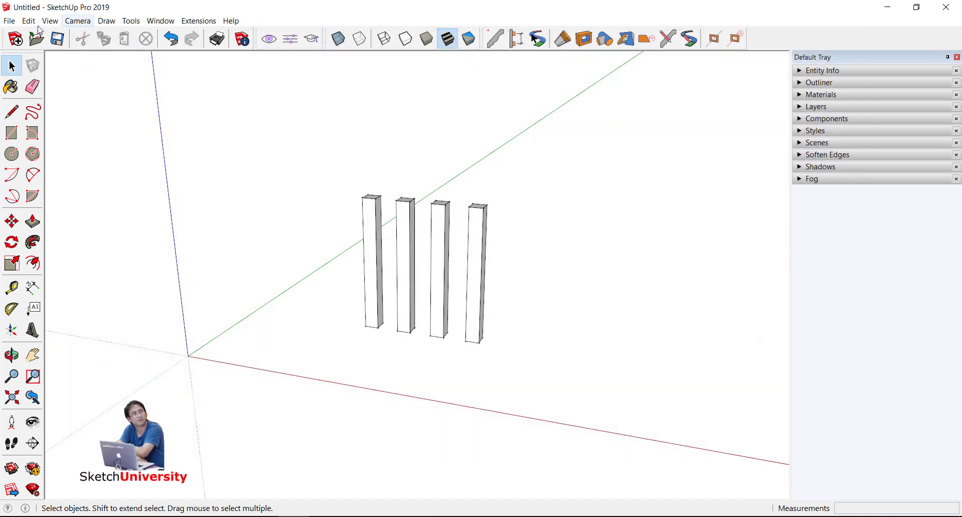
{"action": "left_click", "coordinate": [59, 40]}
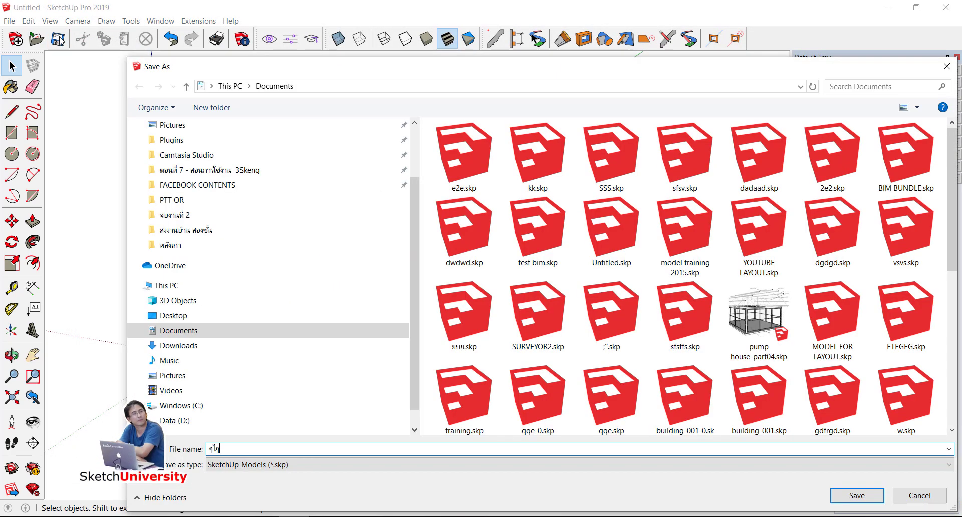
{"action": "type", "text": "ๆไๆไๆไ"}
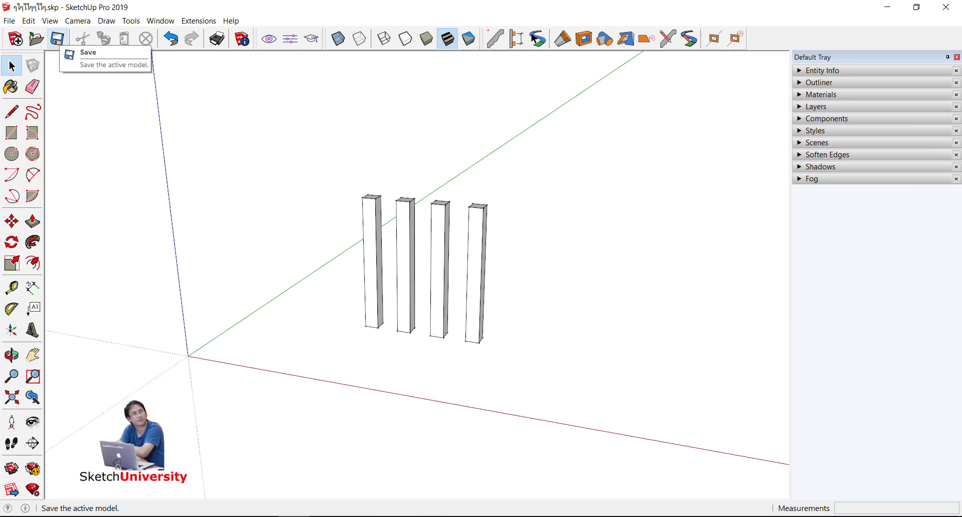
{"action": "left_click", "coordinate": [9, 20]}
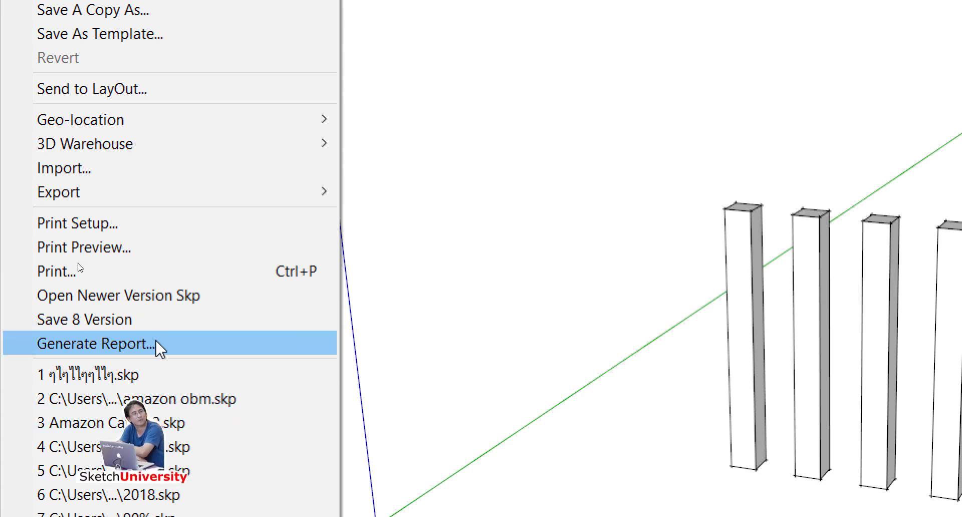
Reopen Generate Report and edit the ทดสอบ Generate Report template
{"action": "left_click", "coordinate": [161, 344]}
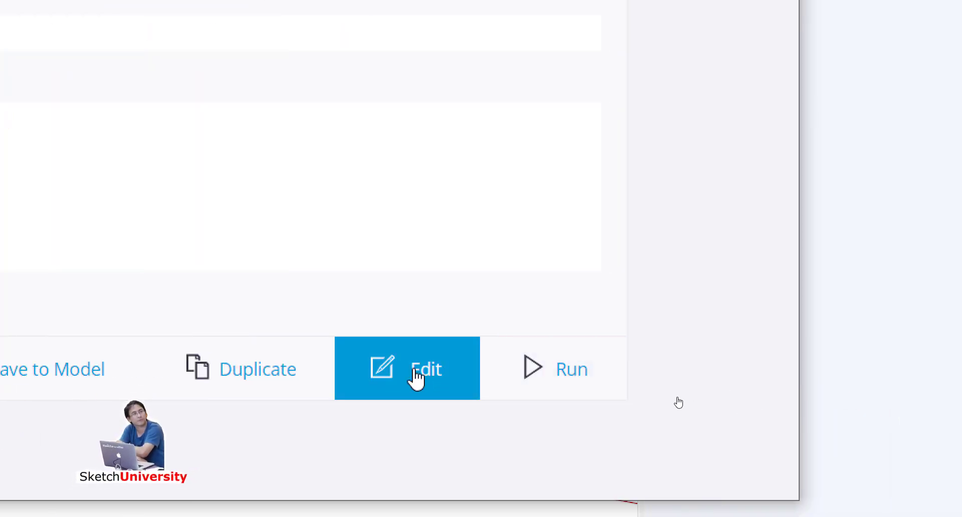
{"action": "left_click", "coordinate": [415, 370]}
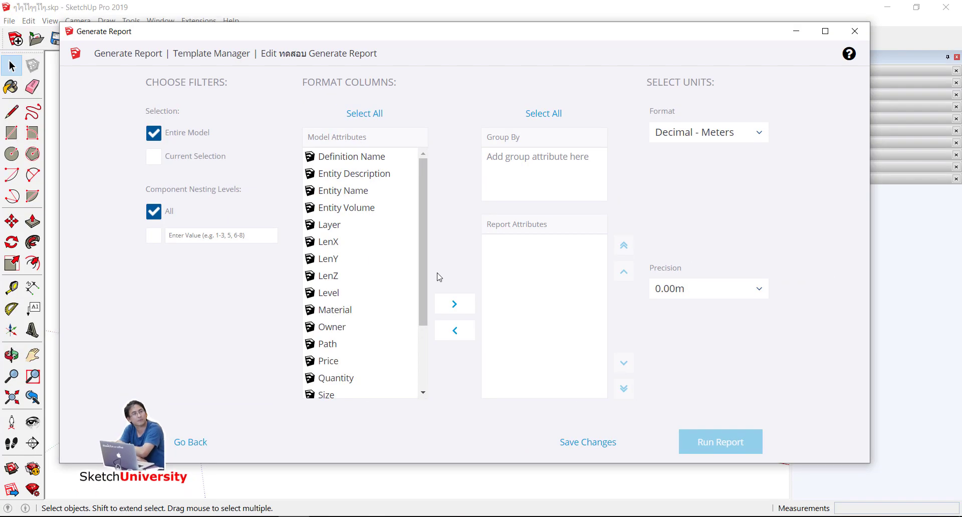
{"action": "left_click", "coordinate": [363, 254]}
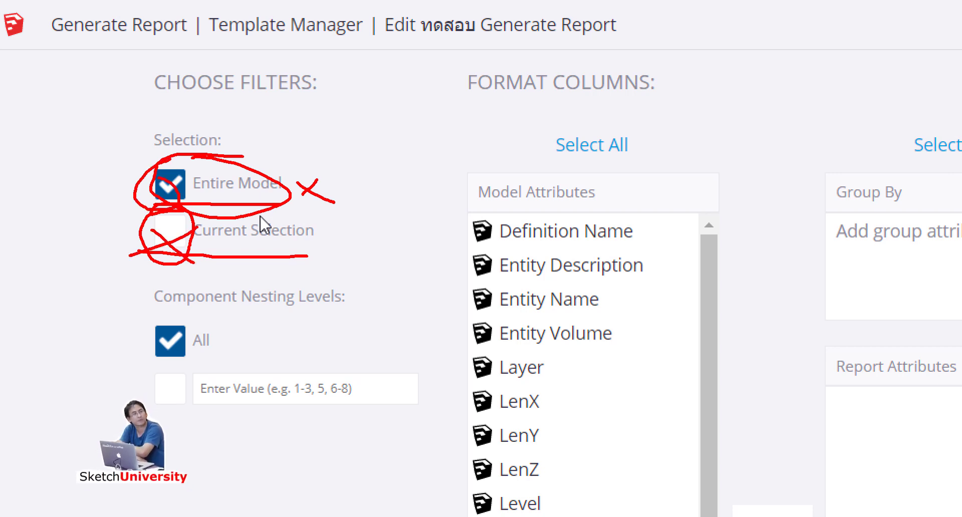
{"action": "scroll", "coordinate": [354, 412], "scroll_direction": "down", "scroll_amount": 1}
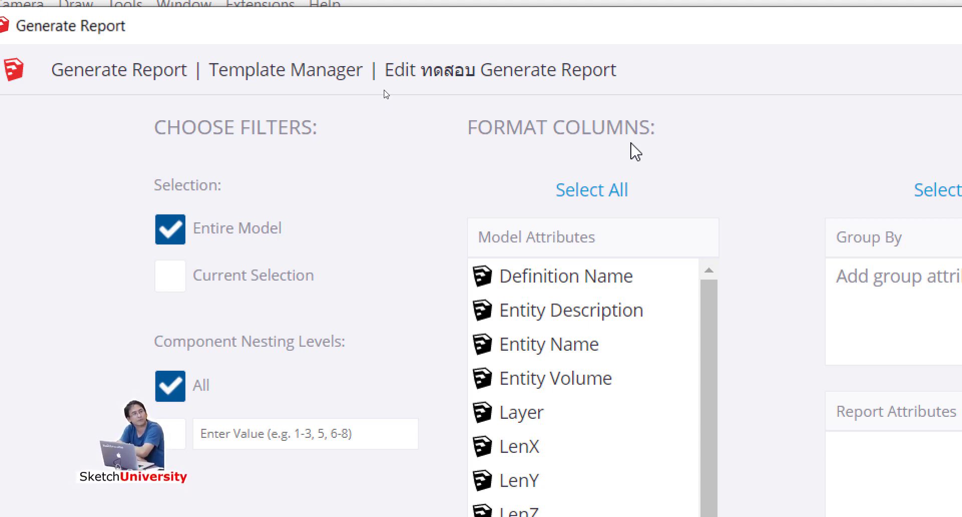
Browse the Model Attributes, trying Definition Name, Entity Name, Entity Volume and Layer
{"action": "left_click", "coordinate": [581, 381]}
{"action": "left_click", "coordinate": [601, 413]}
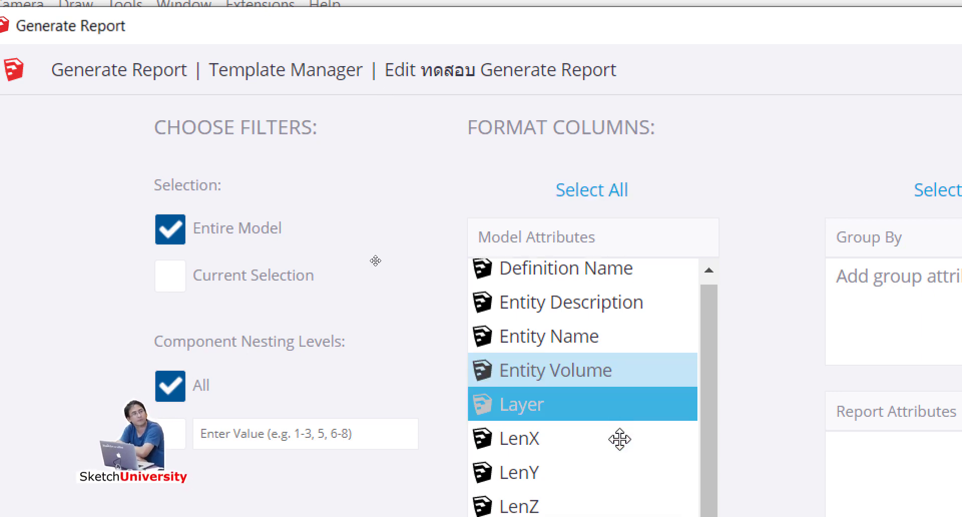
{"action": "scroll", "coordinate": [616, 435], "scroll_direction": "down", "scroll_amount": 3}
{"action": "left_click", "coordinate": [579, 476]}
{"action": "left_click", "coordinate": [600, 369]}
{"action": "scroll", "coordinate": [604, 356], "scroll_direction": "up", "scroll_amount": 3}
{"action": "scroll", "coordinate": [602, 281], "scroll_direction": "up", "scroll_amount": 2}
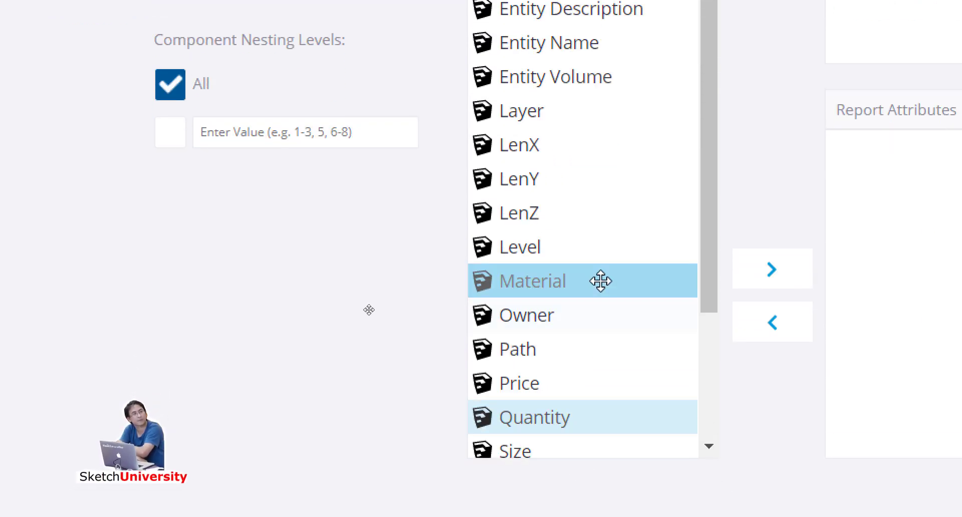
{"action": "scroll", "coordinate": [626, 150], "scroll_direction": "up", "scroll_amount": 3}
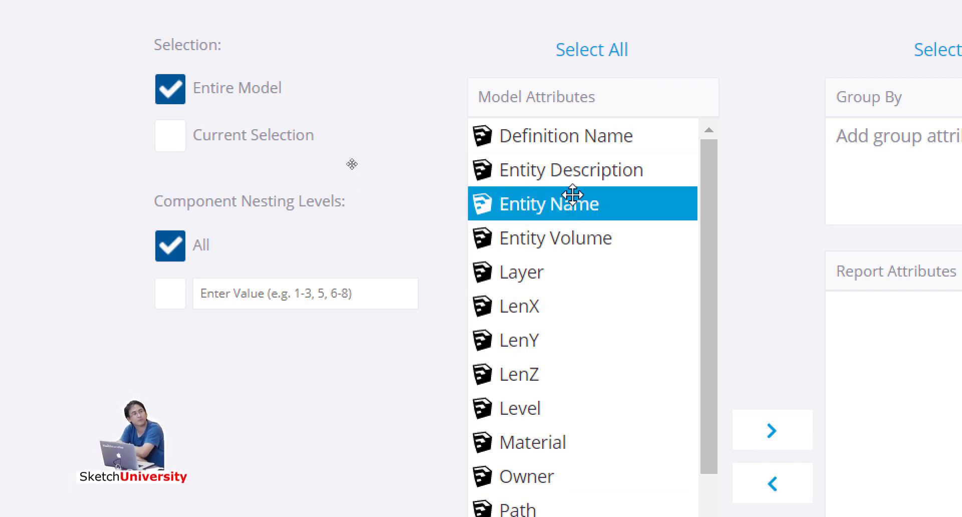
{"action": "left_click_drag", "start_coordinate": [509, 140], "coordinate": [558, 174]}
{"action": "left_click", "coordinate": [557, 173]}
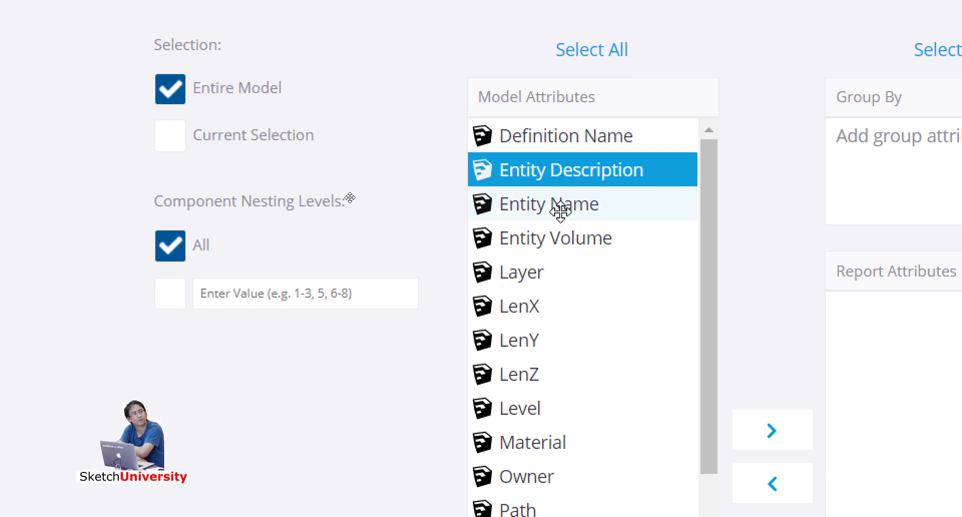
{"action": "left_click", "coordinate": [544, 211]}
{"action": "left_click", "coordinate": [526, 246]}
{"action": "left_click", "coordinate": [532, 141]}
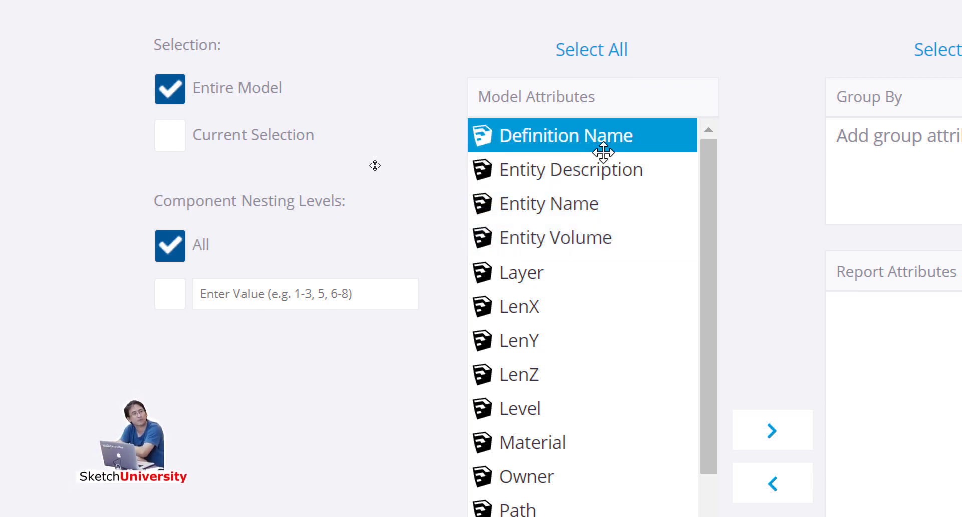
{"action": "left_click", "coordinate": [528, 245]}
{"action": "left_click", "coordinate": [524, 271]}
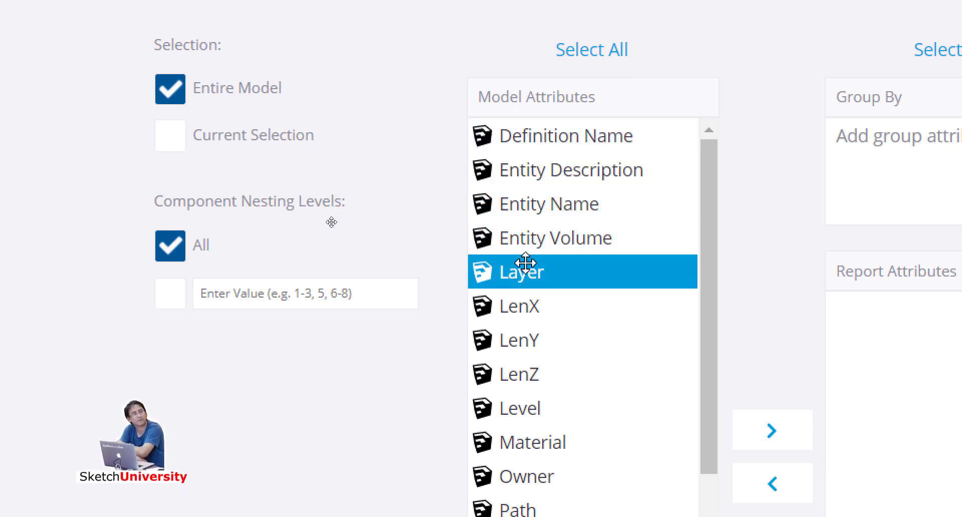
Scroll past LenZ and Material, then select the Quantity attribute
{"action": "scroll", "coordinate": [524, 283], "scroll_direction": "down", "scroll_amount": 2}
{"action": "left_click", "coordinate": [524, 253]}
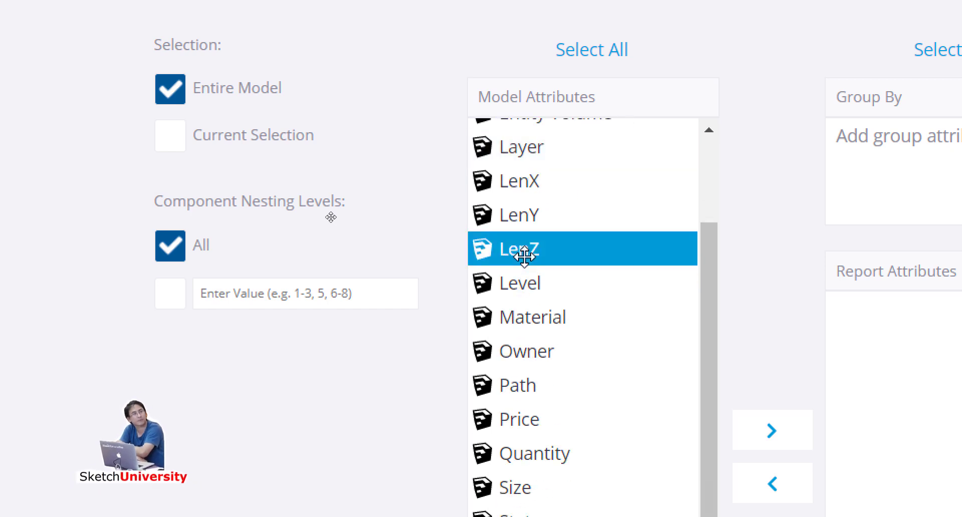
{"action": "left_click_drag", "start_coordinate": [524, 256], "coordinate": [533, 201]}
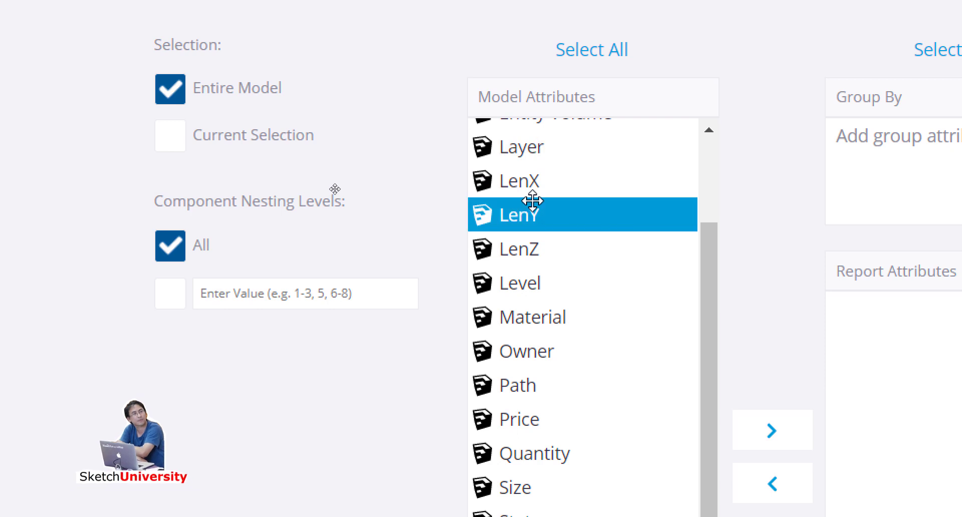
{"action": "scroll", "coordinate": [532, 200], "scroll_direction": "up", "scroll_amount": 1}
{"action": "scroll", "coordinate": [532, 201], "scroll_direction": "up", "scroll_amount": 1}
{"action": "scroll", "coordinate": [532, 200], "scroll_direction": "down", "scroll_amount": 2}
{"action": "left_click_drag", "start_coordinate": [533, 201], "coordinate": [515, 307]}
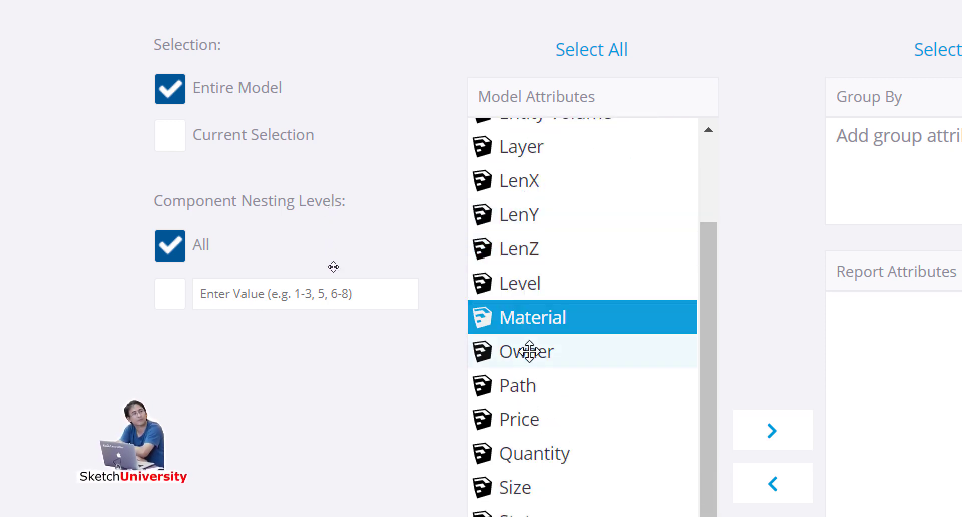
{"action": "mouse_move", "coordinate": [530, 351]}
{"action": "left_mouse_down"}
{"action": "mouse_move", "coordinate": [536, 368]}
{"action": "mouse_move", "coordinate": [543, 356]}
{"action": "left_mouse_up"}
{"action": "scroll", "coordinate": [544, 357], "scroll_direction": "down", "scroll_amount": 1}
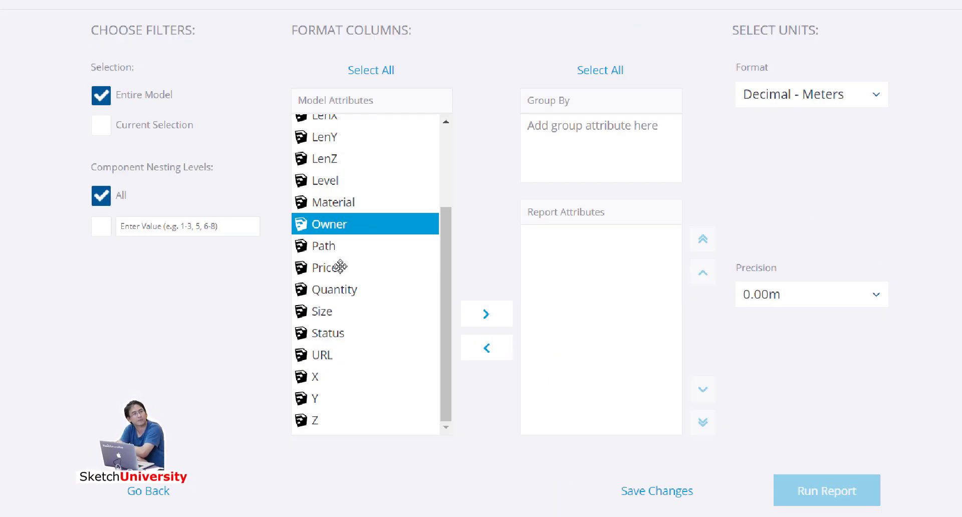
{"action": "left_click", "coordinate": [772, 431]}
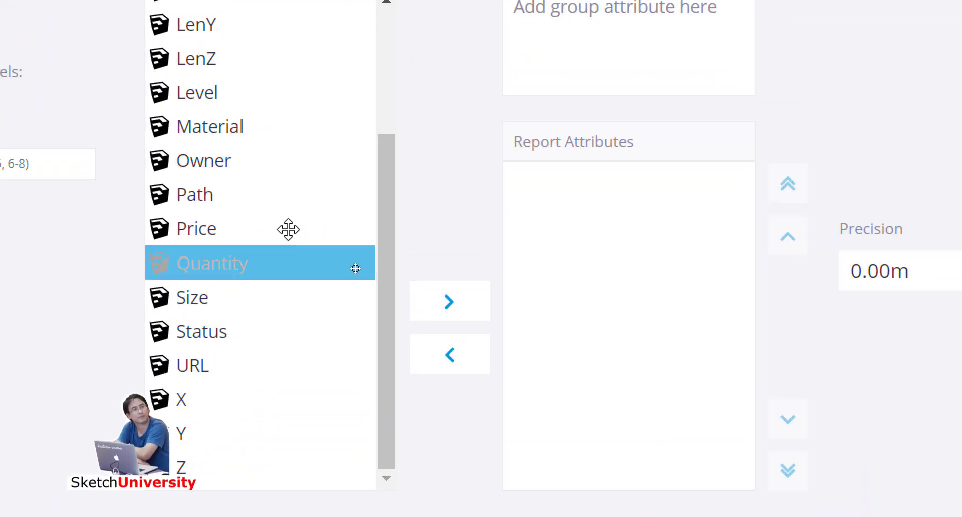
{"action": "left_click", "coordinate": [189, 262]}
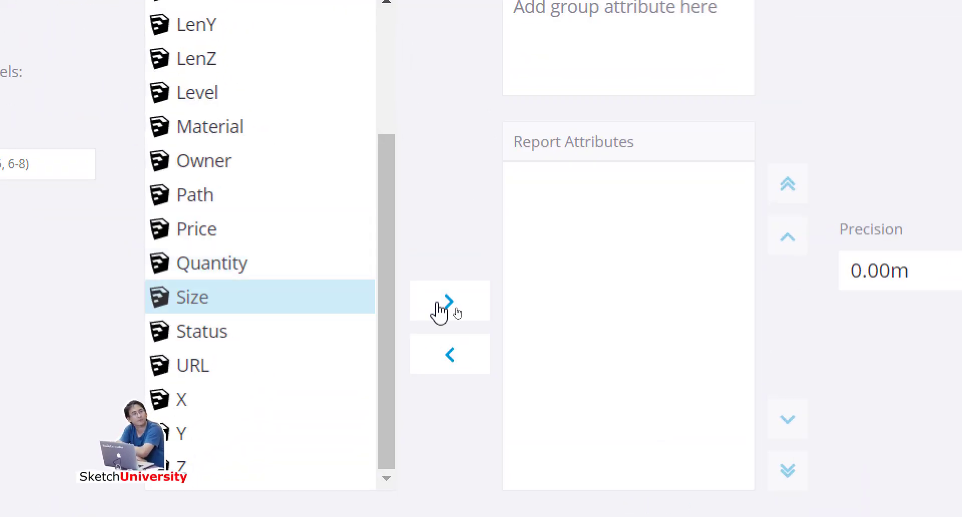
Add Quantity to the report columns
{"action": "left_click", "coordinate": [232, 265]}
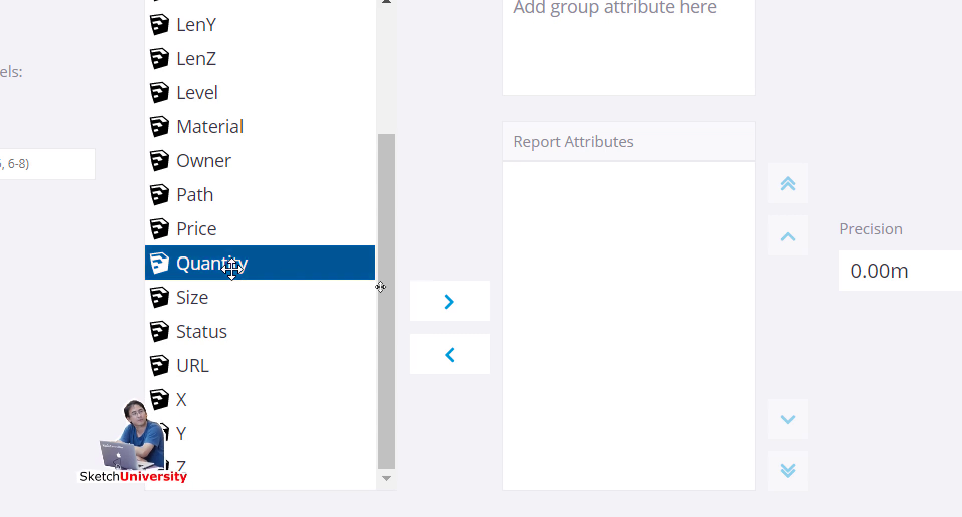
{"action": "left_click", "coordinate": [462, 314]}
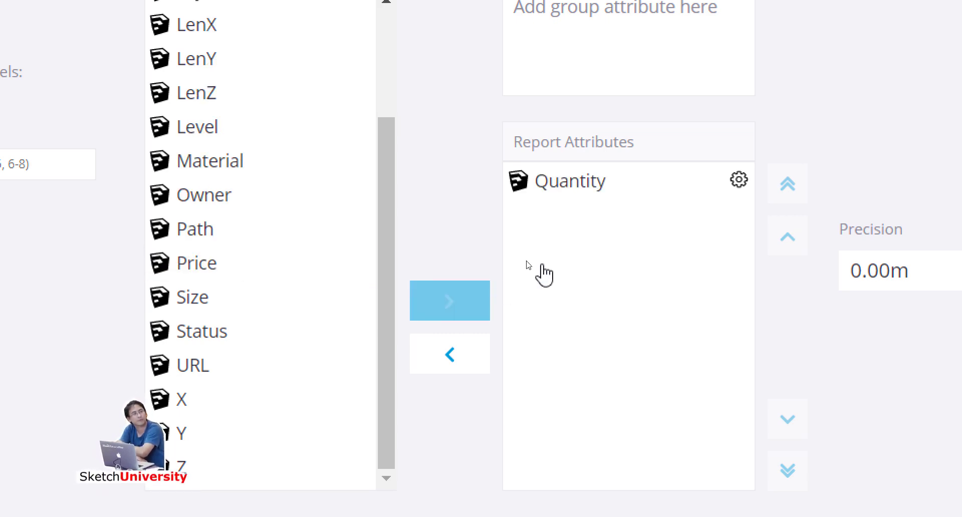
{"action": "scroll", "coordinate": [651, 189], "scroll_direction": "up", "scroll_amount": 3}
{"action": "left_click", "coordinate": [584, 368]}
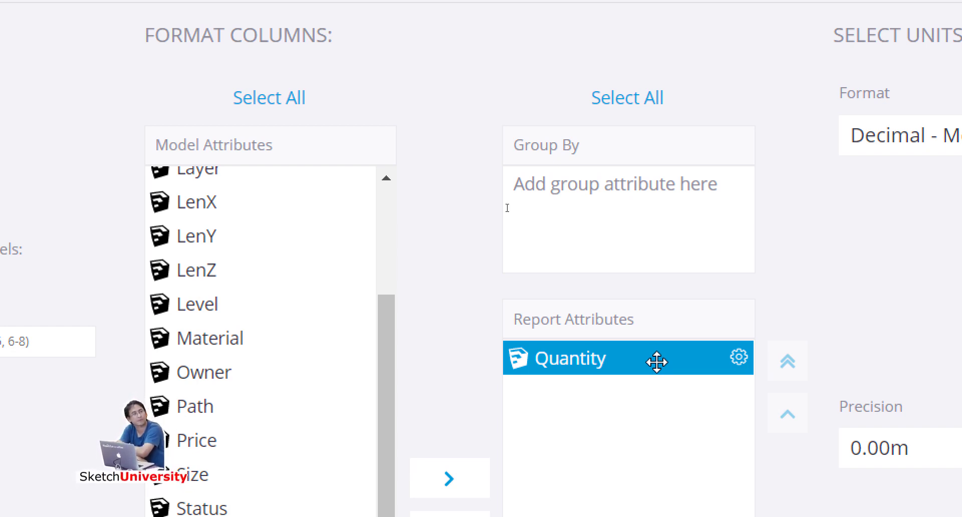
{"action": "left_click", "coordinate": [217, 275]}
{"action": "scroll", "coordinate": [217, 286], "scroll_direction": "up", "scroll_amount": 3}
{"action": "left_click", "coordinate": [219, 290]}
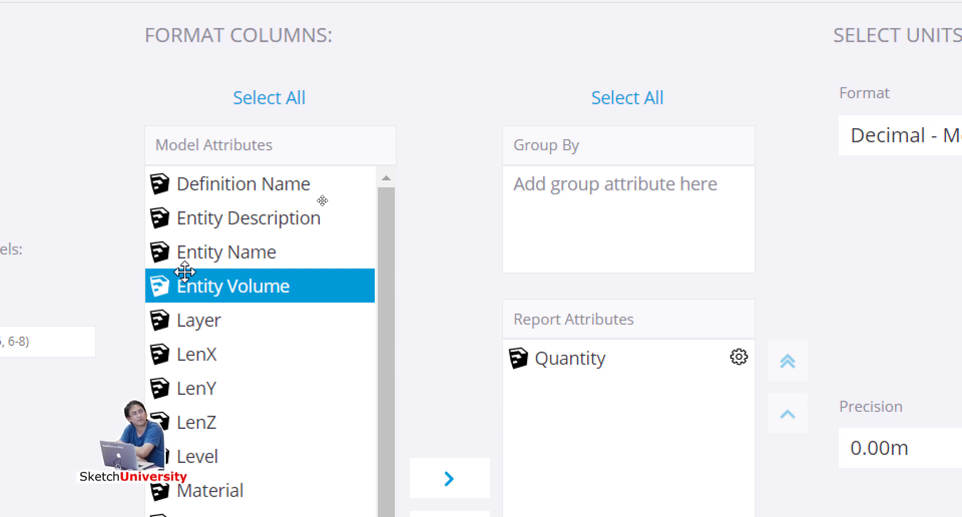
Add Entity Name as a column above Quantity, keeping Decimal - Meters units
{"action": "left_click", "coordinate": [165, 256]}
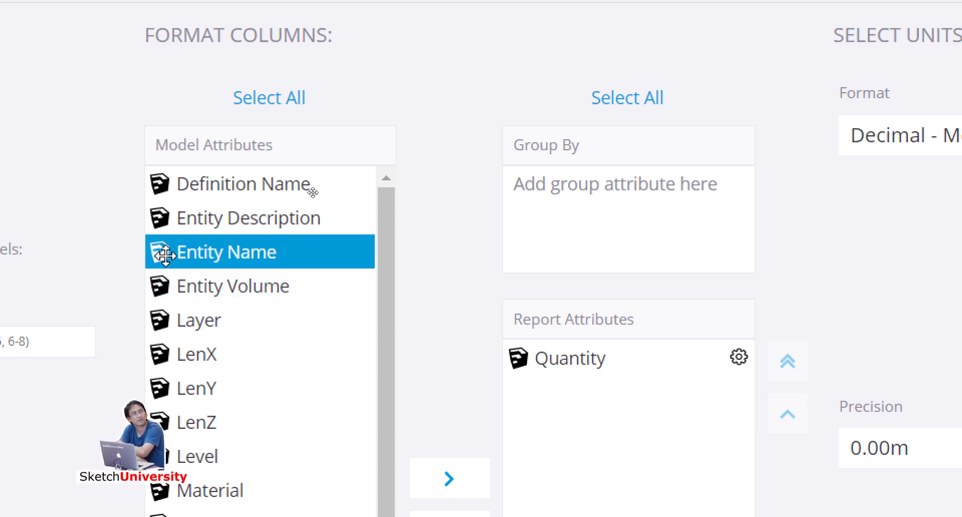
{"action": "left_click_drag", "start_coordinate": [165, 256], "coordinate": [529, 401]}
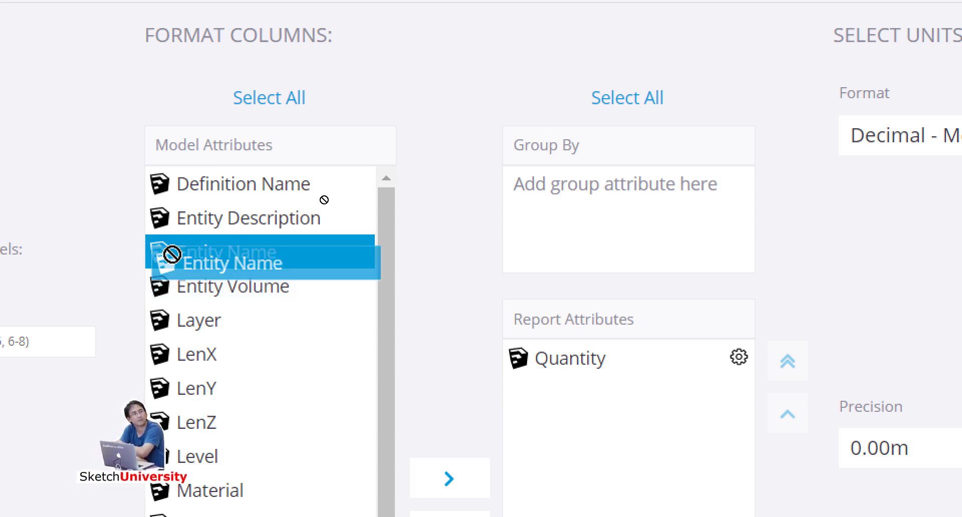
{"action": "mouse_move", "coordinate": [160, 260]}
{"action": "left_mouse_down"}
{"action": "mouse_move", "coordinate": [484, 400]}
{"action": "mouse_move", "coordinate": [527, 401]}
{"action": "left_mouse_up"}
{"action": "scroll", "coordinate": [601, 451], "scroll_direction": "down", "scroll_amount": 3}
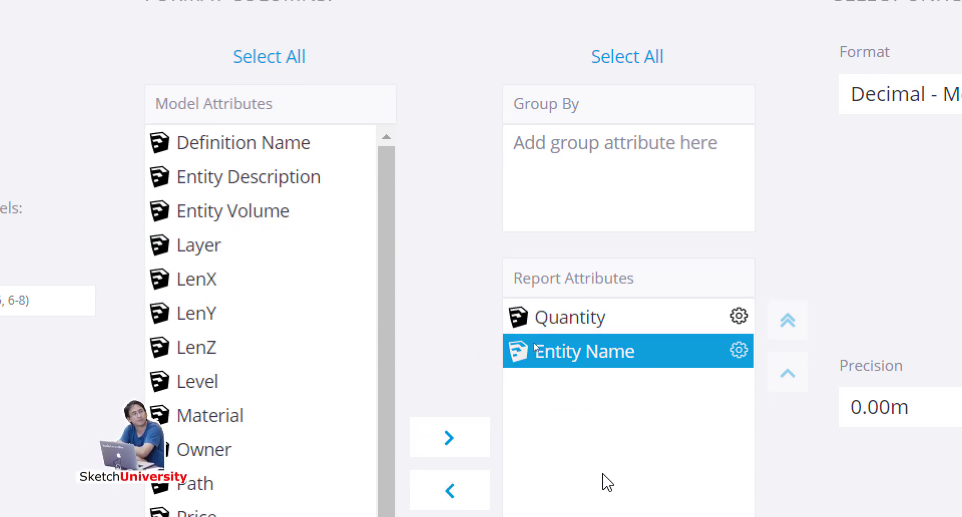
{"action": "left_click", "coordinate": [556, 251]}
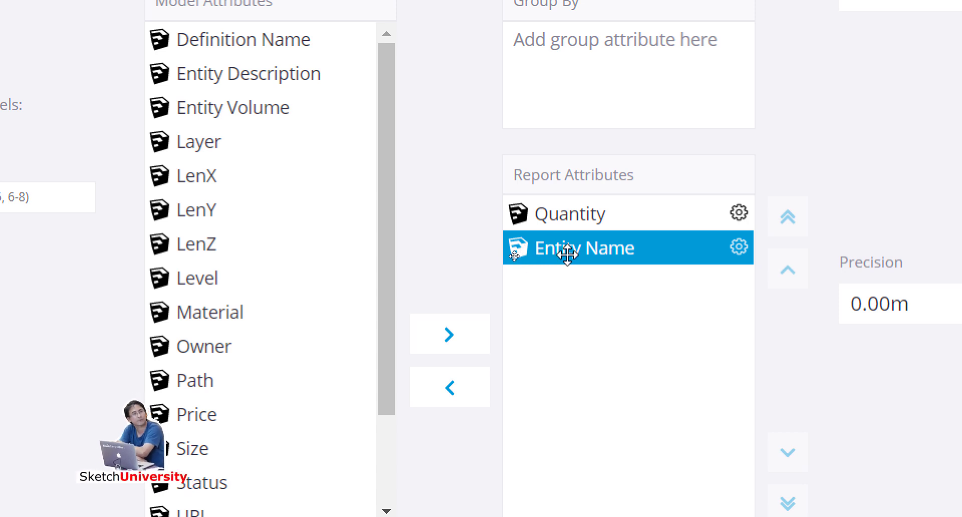
{"action": "left_click", "coordinate": [565, 224]}
{"action": "left_click", "coordinate": [532, 249]}
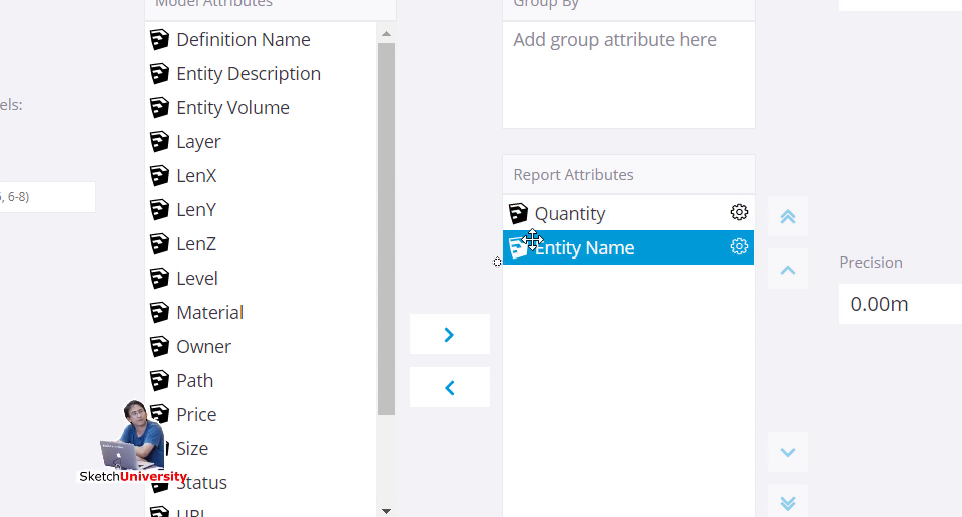
{"action": "left_click", "coordinate": [563, 249]}
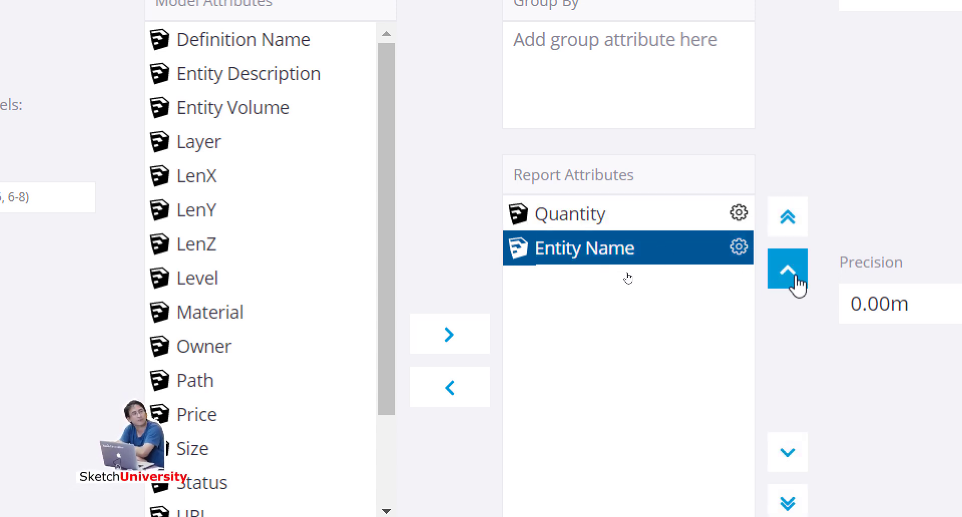
{"action": "left_click", "coordinate": [782, 273]}
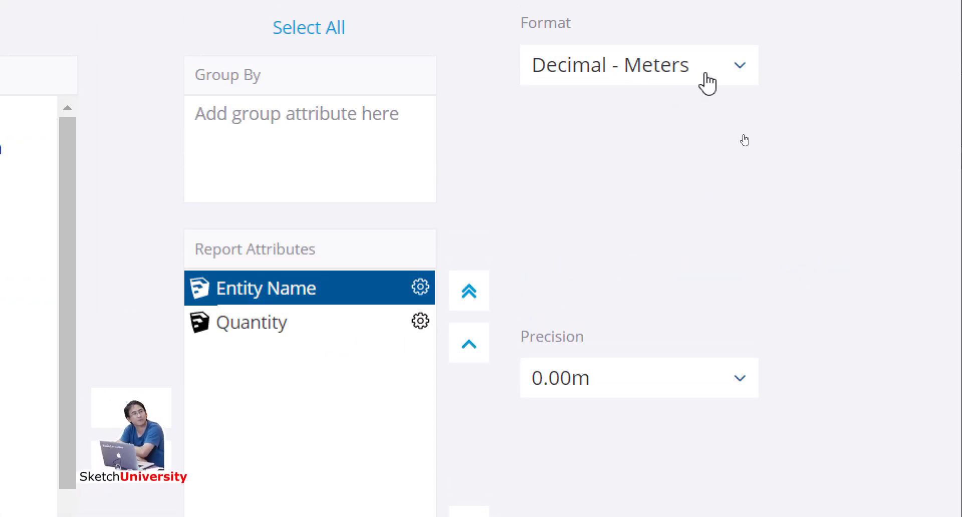
{"action": "left_click", "coordinate": [709, 76]}
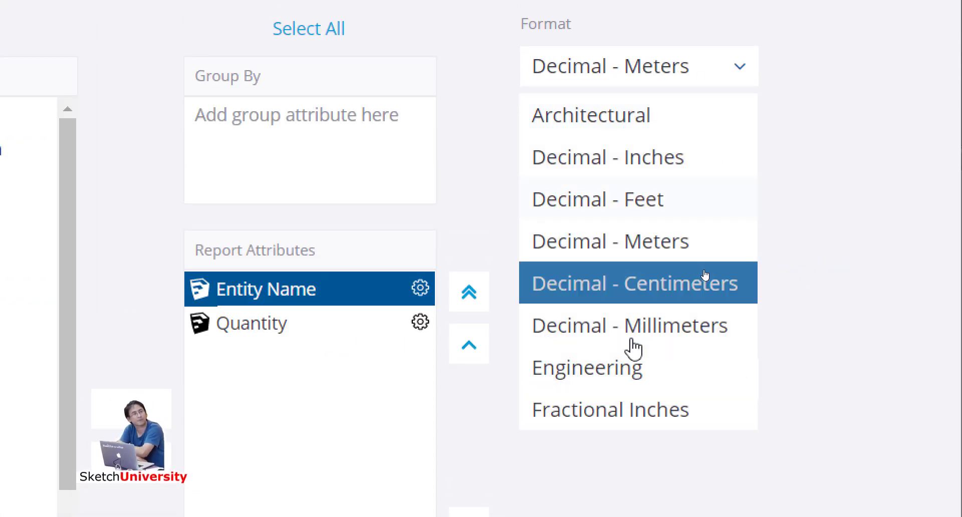
{"action": "left_click", "coordinate": [656, 237]}
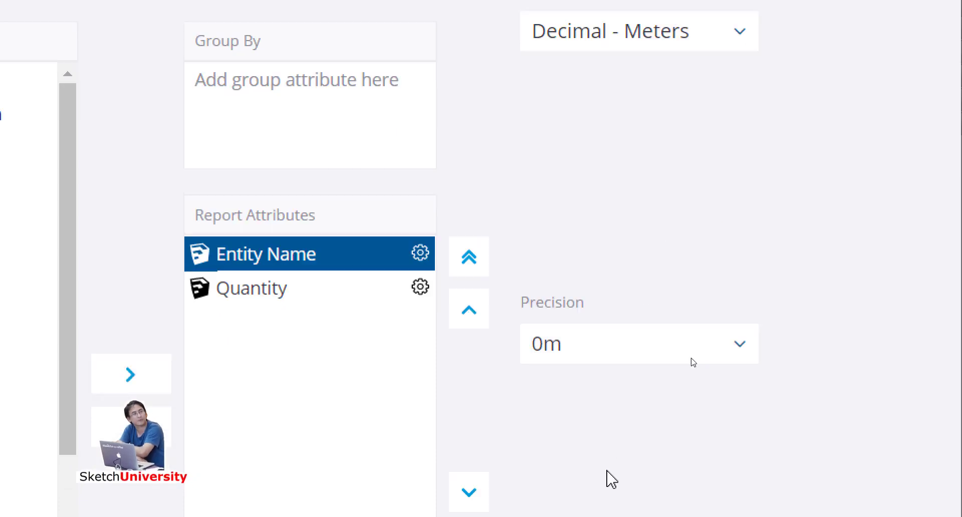
Set the report precision to 0.0m, save the template changes, and reopen the template
{"action": "left_click", "coordinate": [656, 336]}
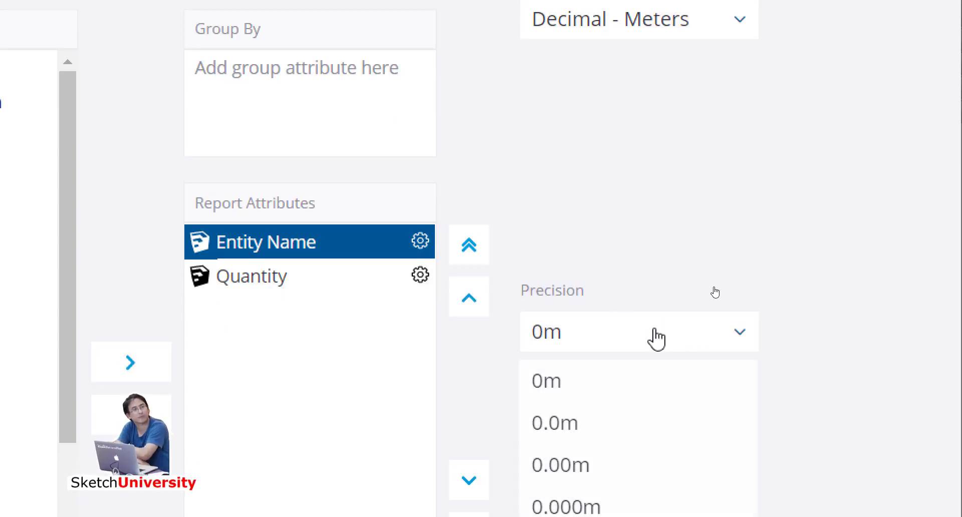
{"action": "left_click", "coordinate": [569, 426]}
{"action": "scroll", "coordinate": [561, 441], "scroll_direction": "down", "scroll_amount": 5}
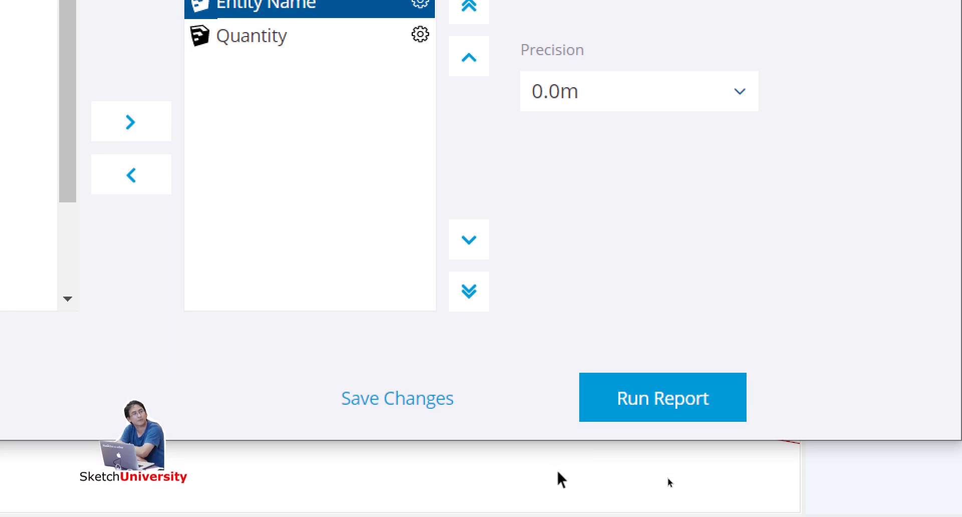
{"action": "left_click", "coordinate": [440, 412]}
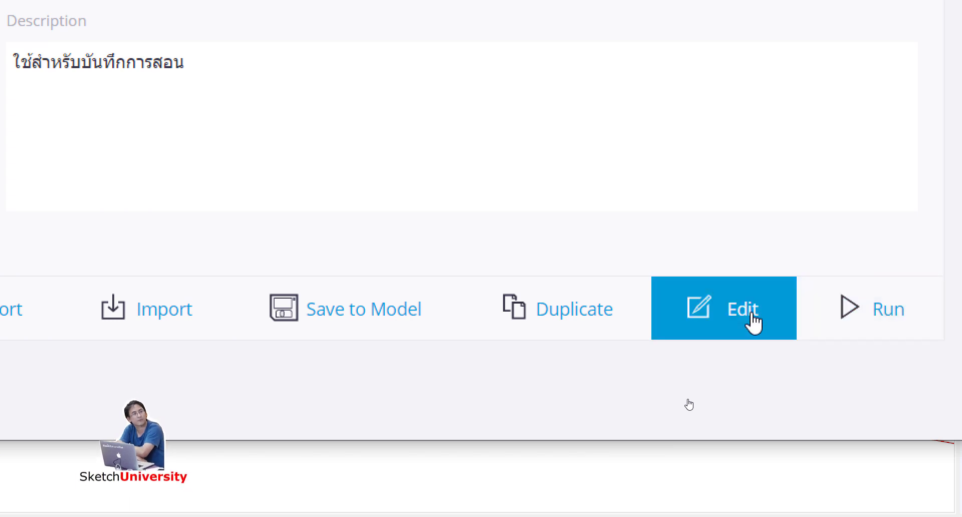
{"action": "left_click", "coordinate": [702, 309]}
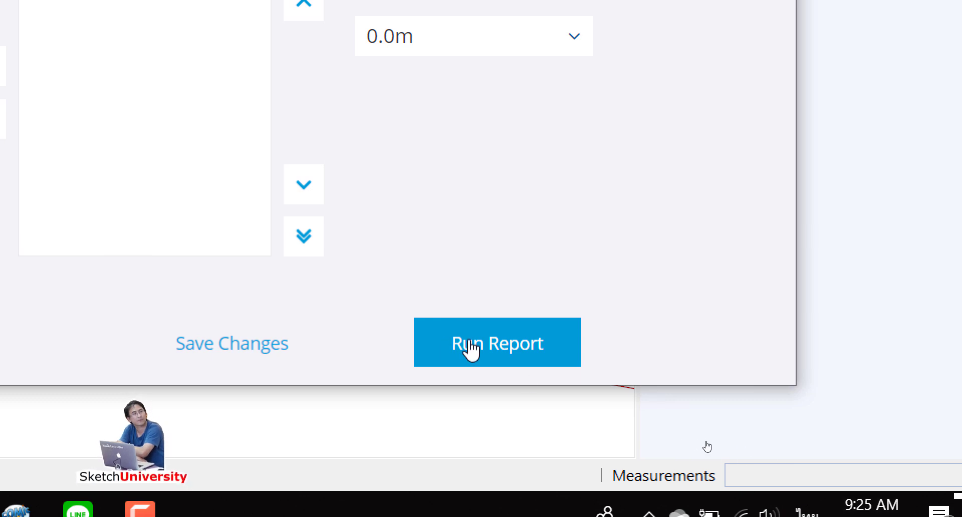
{"action": "left_click", "coordinate": [470, 349]}
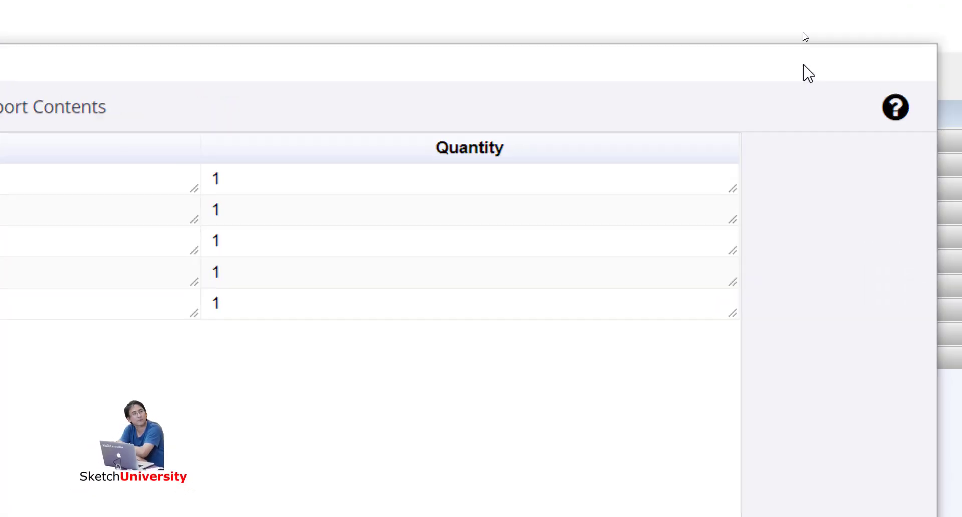
Minimise the generated report window to return to the model
{"action": "left_click", "coordinate": [804, 36]}
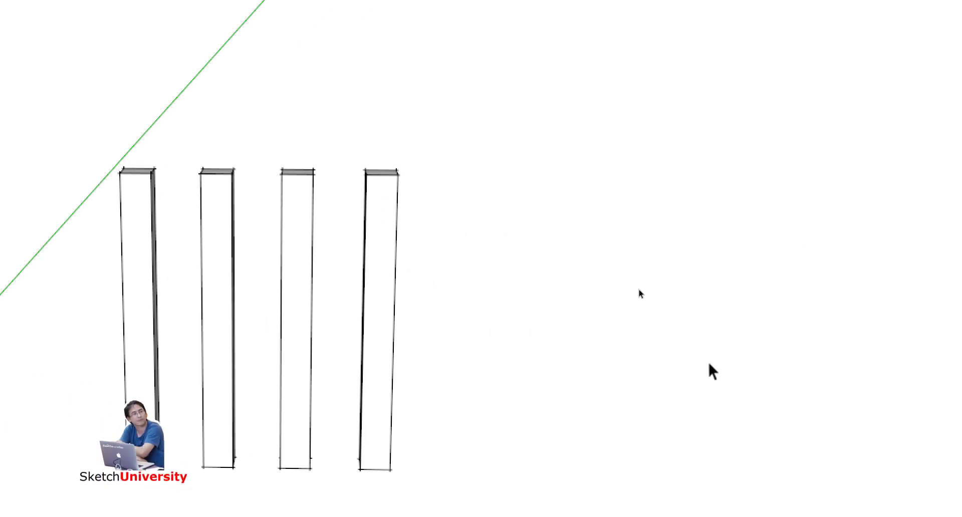
Select all four post groups and enter the instance name SHS-100X100X3.2 in Entity Info
{"action": "left_click_drag", "start_coordinate": [709, 370], "coordinate": [120, 111]}
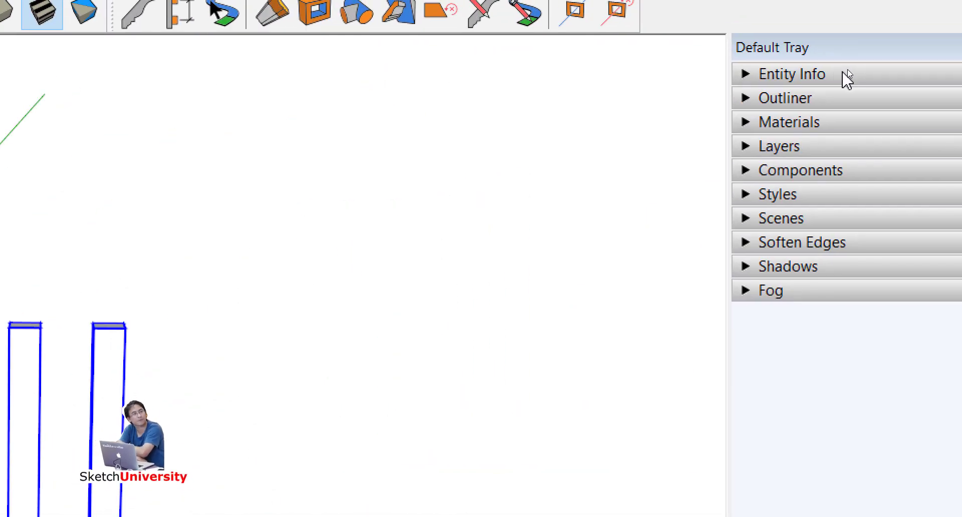
{"action": "left_click", "coordinate": [843, 70]}
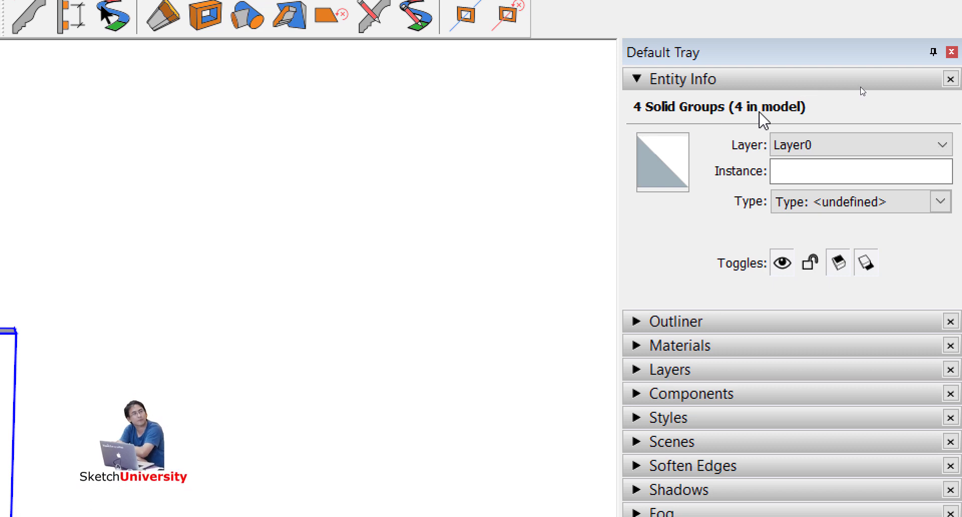
{"action": "left_click", "coordinate": [812, 175]}
{"action": "type", "text": "ย"}
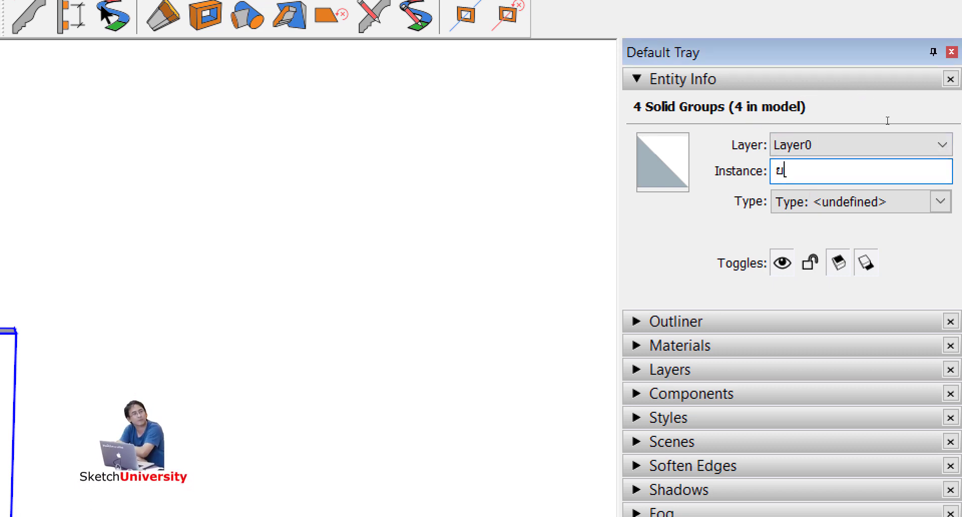
{"action": "type", "text": "s"}
{"action": "type", "text": "SHS-1"}
{"action": "type", "text": "00X"}
{"action": "type", "text": "100X4"}
{"action": "key", "text": "BackSpace"}
{"action": "type", "text": "3.2"}
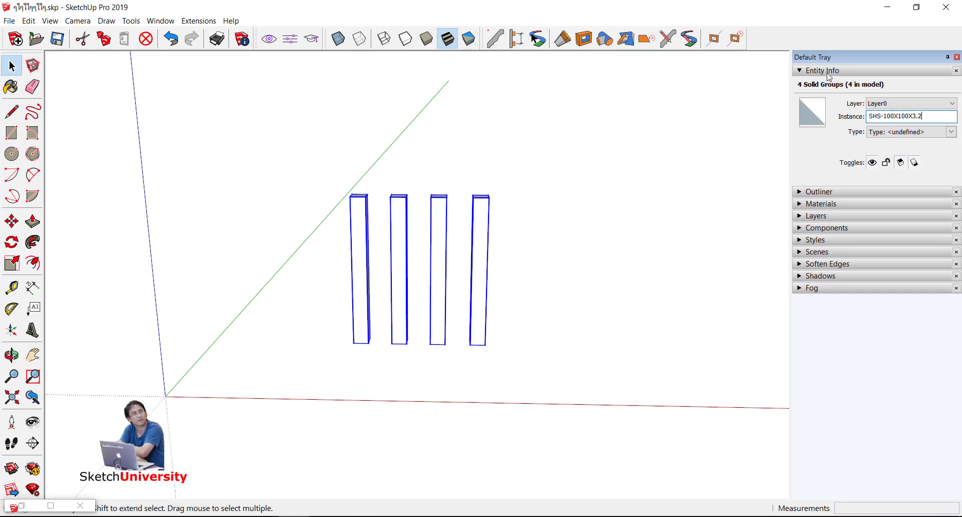
Create a new layer named เหล็กรูปพรรณ
{"action": "left_click", "coordinate": [819, 74]}
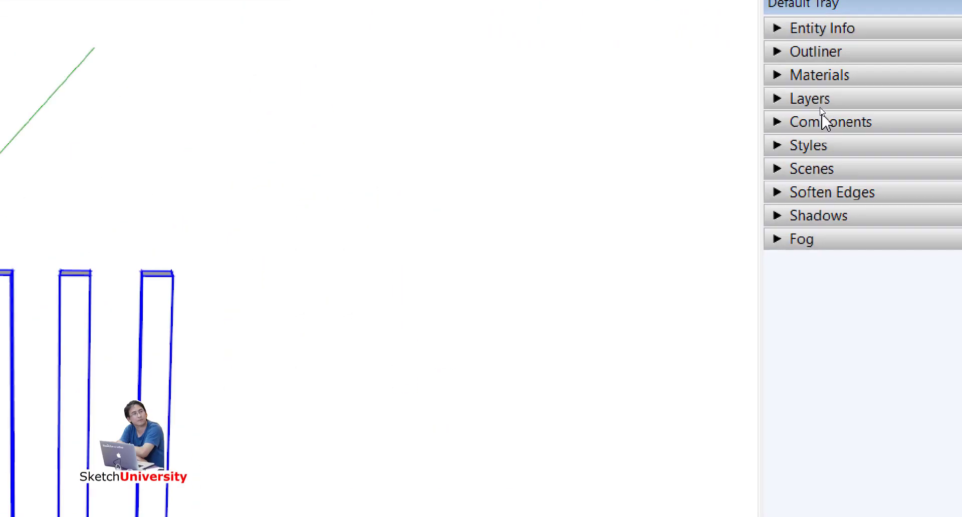
{"action": "left_click", "coordinate": [816, 107]}
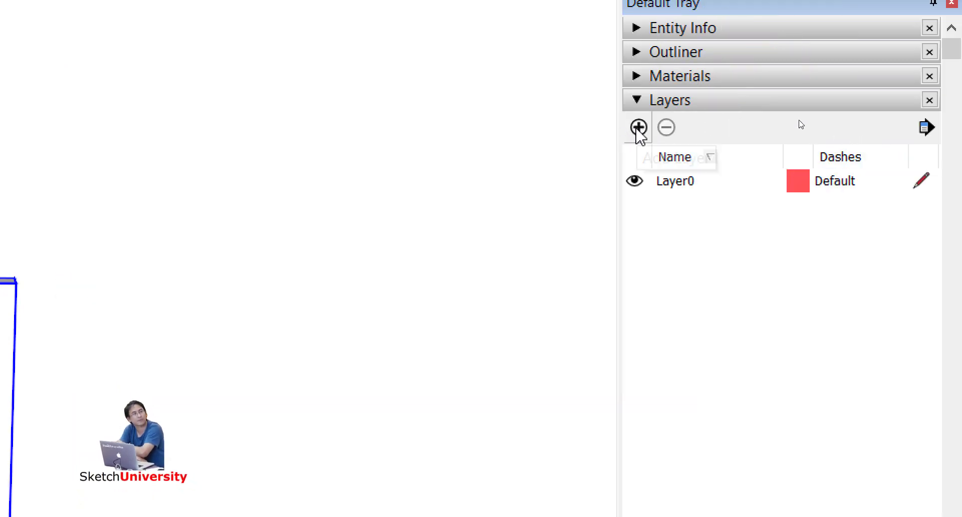
{"action": "left_click", "coordinate": [640, 128]}
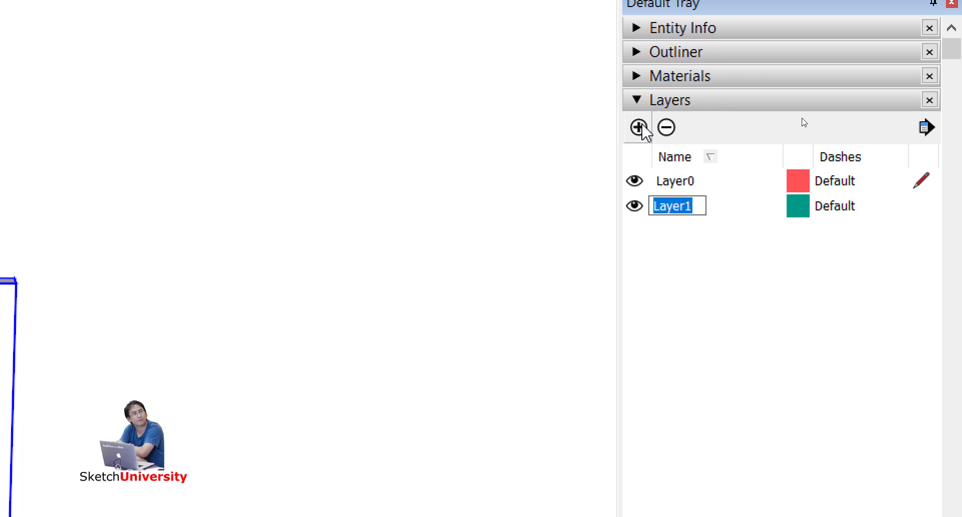
{"action": "key", "text": "super+space"}
{"action": "type", "text": "ผ"}
{"action": "key", "text": "BackSpace"}
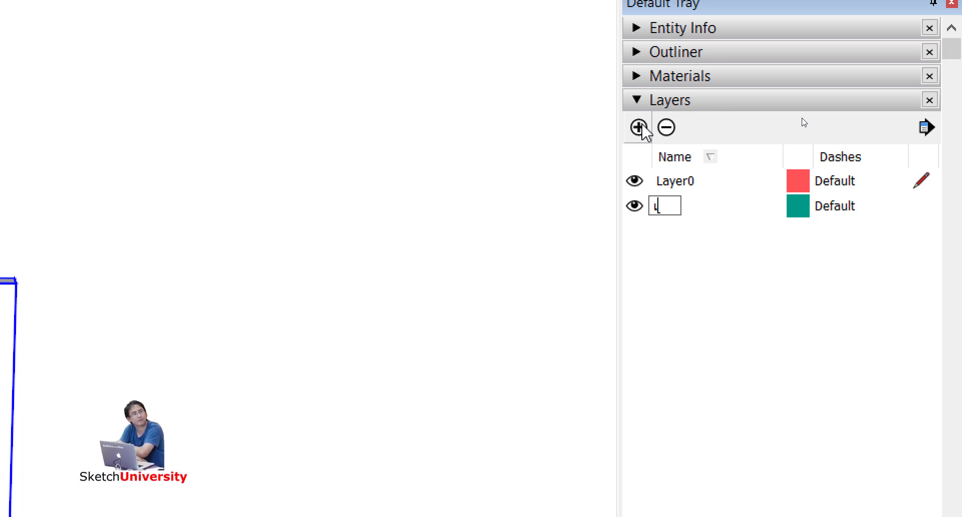
{"action": "type", "text": "หล็กรู"}
{"action": "type", "text": "ปพรร"}
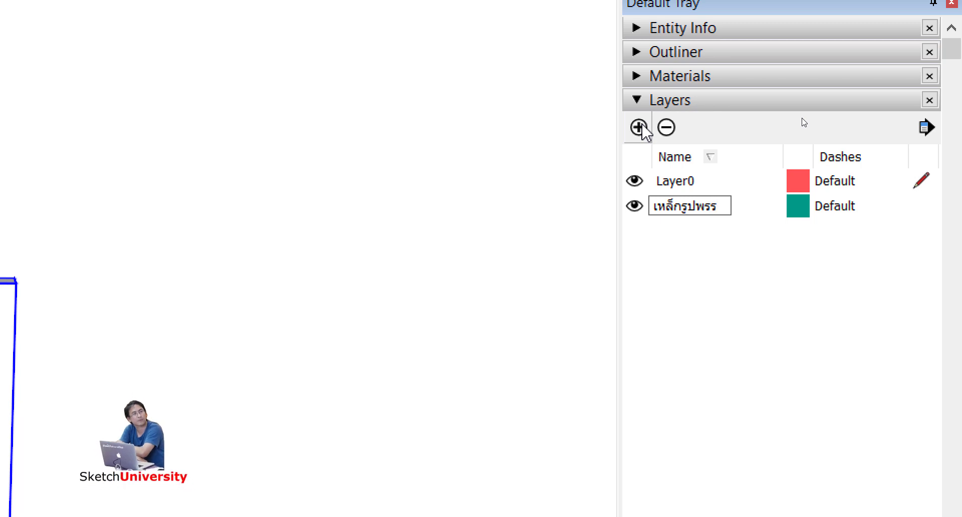
{"action": "type", "text": "ณ"}
{"action": "key", "text": "Return"}
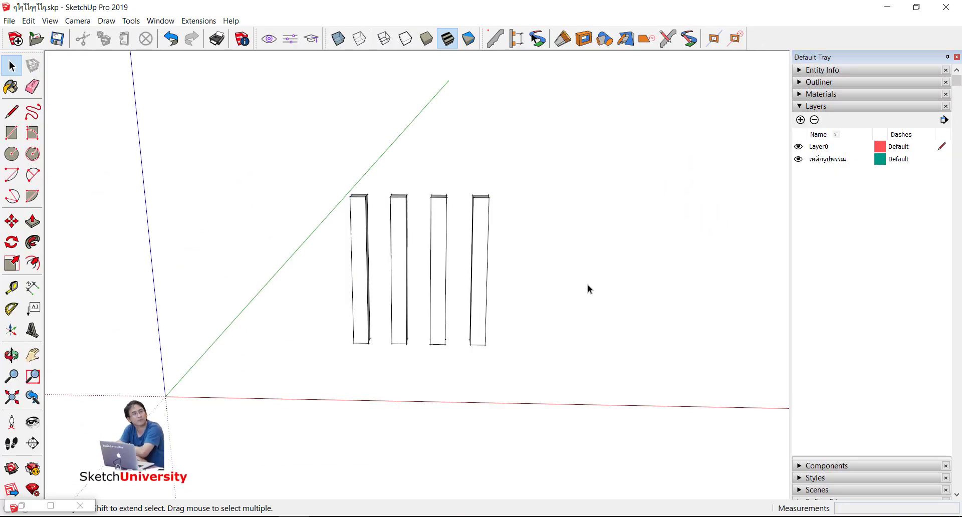
Move the four selected posts onto the เหล็กรูปพรรณ layer, then deselect them
{"action": "left_click_drag", "start_coordinate": [588, 283], "coordinate": [314, 189]}
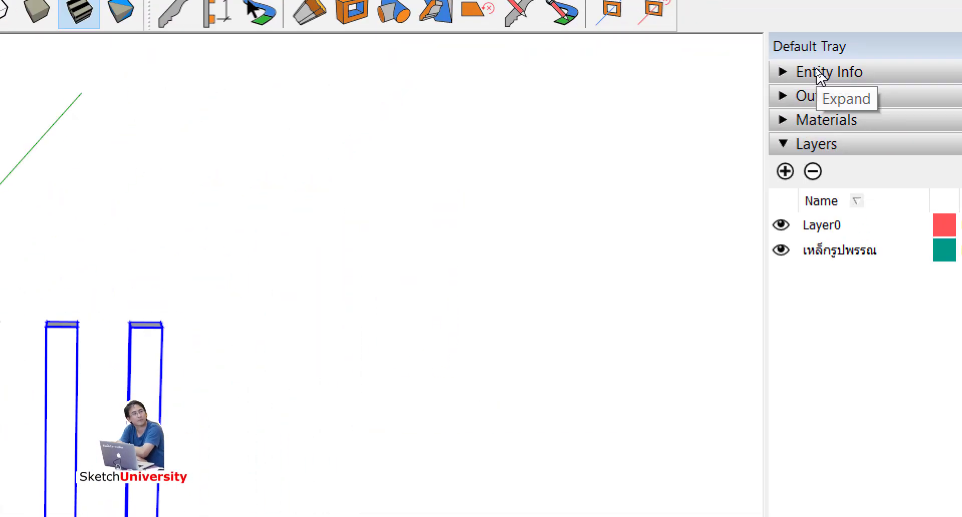
{"action": "left_click", "coordinate": [818, 73]}
{"action": "left_click", "coordinate": [922, 143]}
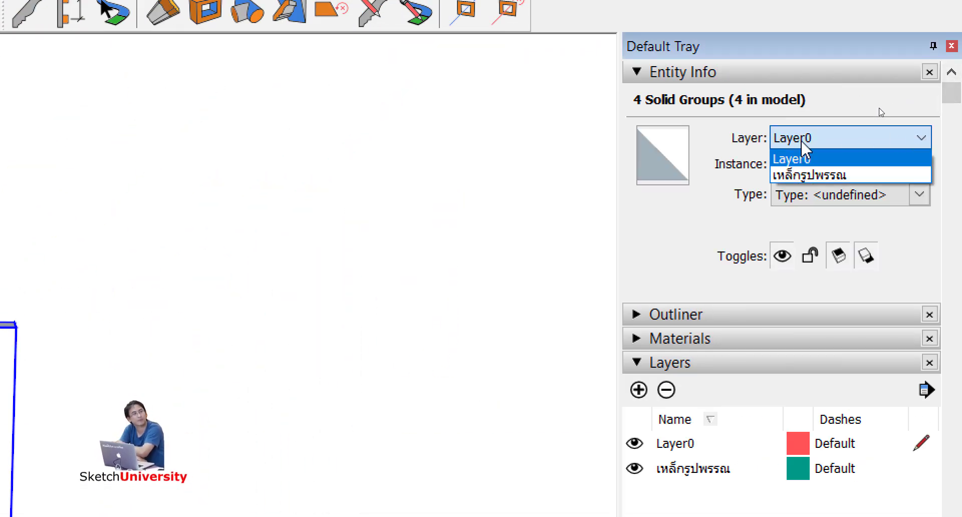
{"action": "left_click", "coordinate": [806, 175]}
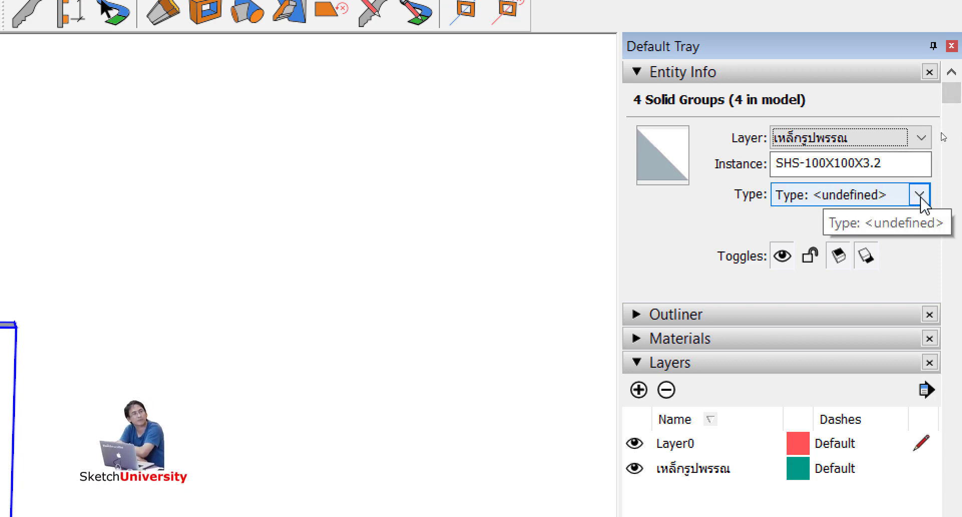
{"action": "middle_click_drag", "start_coordinate": [627, 200], "coordinate": [597, 224]}
{"action": "left_click", "coordinate": [597, 224]}
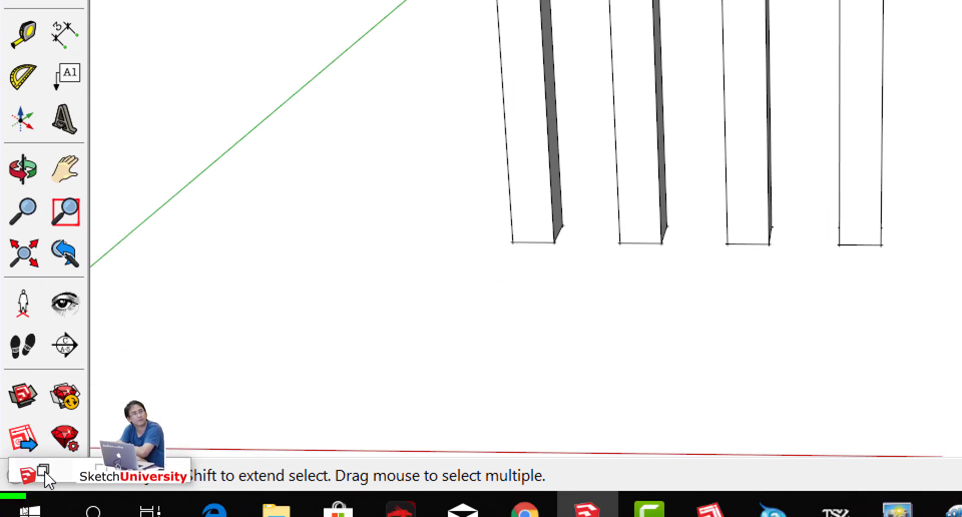
Restore the report window and rerun the report from the template editor
{"action": "left_click", "coordinate": [44, 472]}
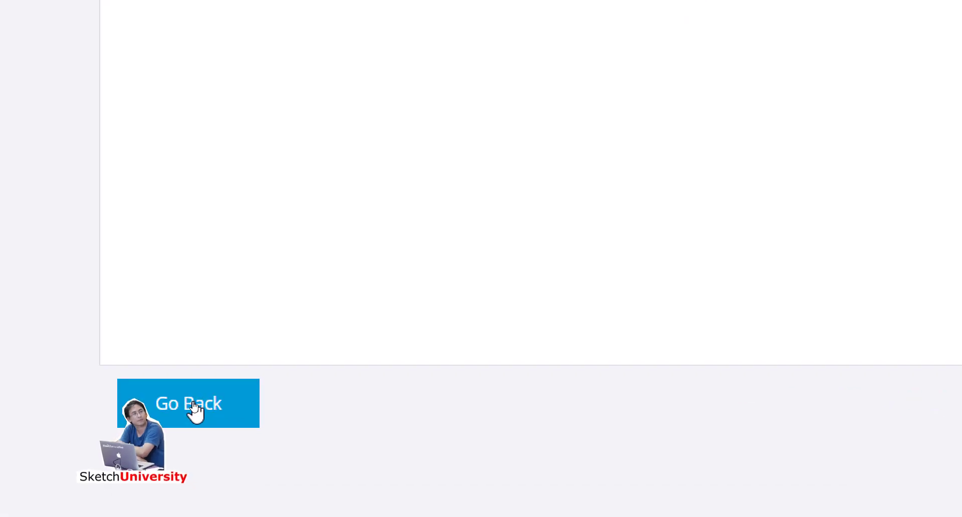
{"action": "left_click", "coordinate": [194, 405]}
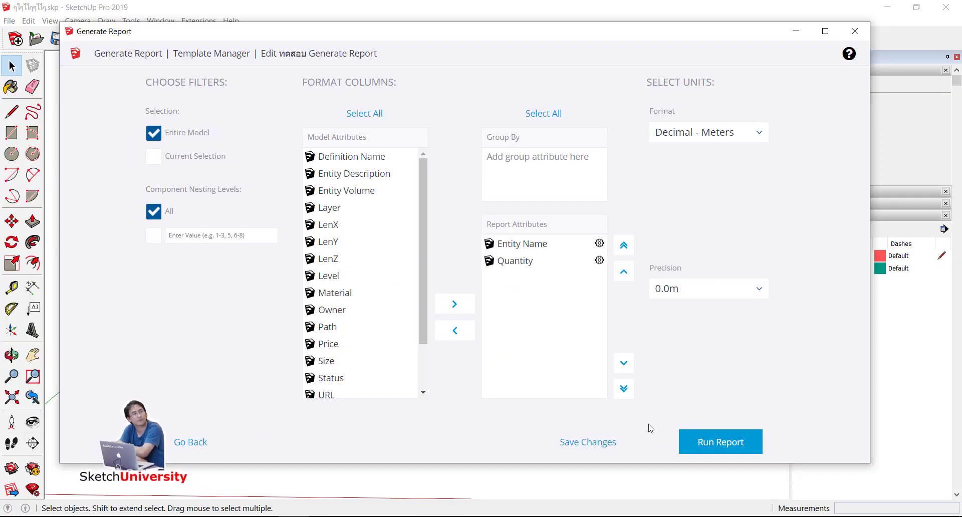
{"action": "left_click", "coordinate": [704, 442]}
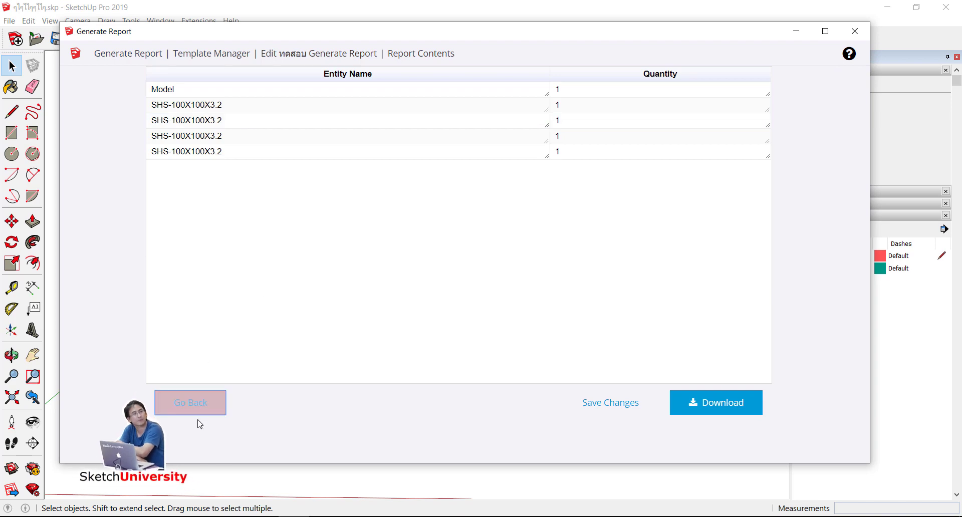
Move Entity Name into Group By, run the report, and return to the template settings
{"action": "left_click", "coordinate": [193, 409]}
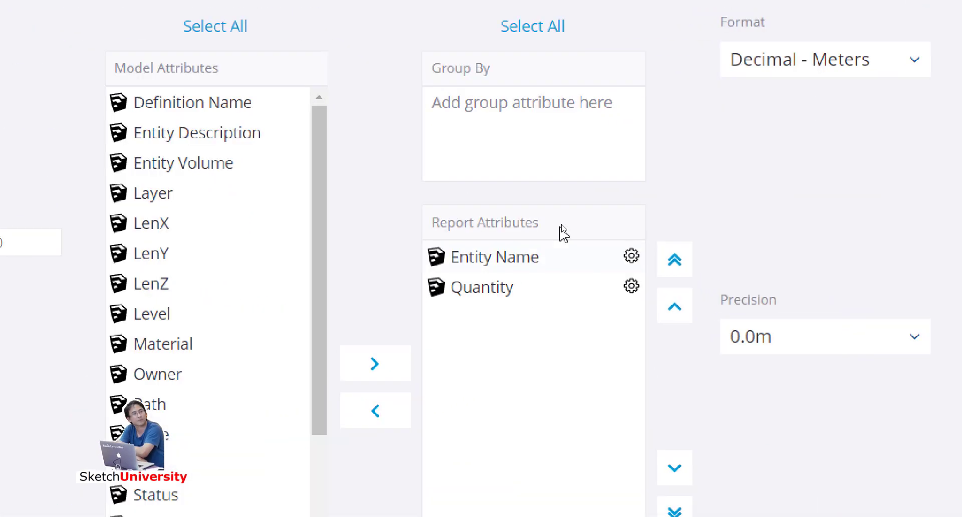
{"action": "left_click", "coordinate": [474, 258]}
{"action": "left_click_drag", "start_coordinate": [473, 252], "coordinate": [446, 263]}
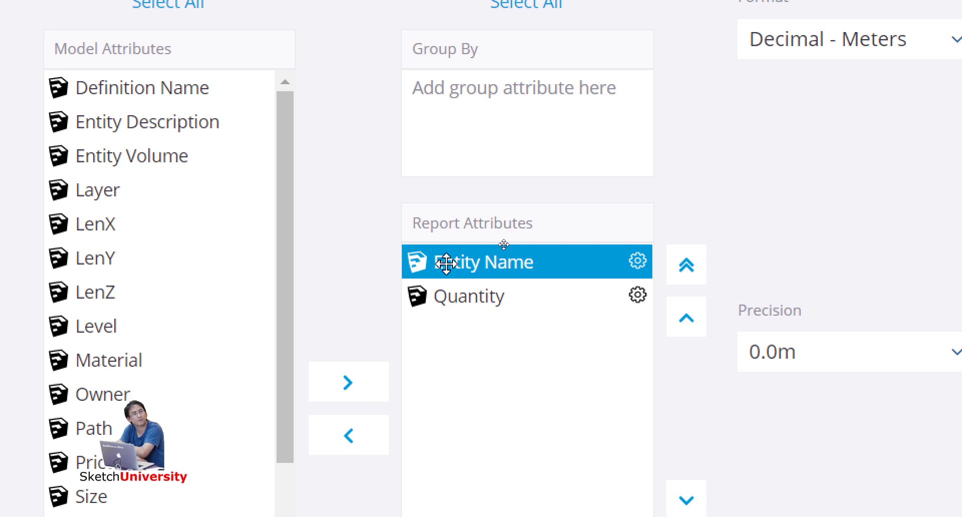
{"action": "left_click_drag", "start_coordinate": [446, 262], "coordinate": [460, 183]}
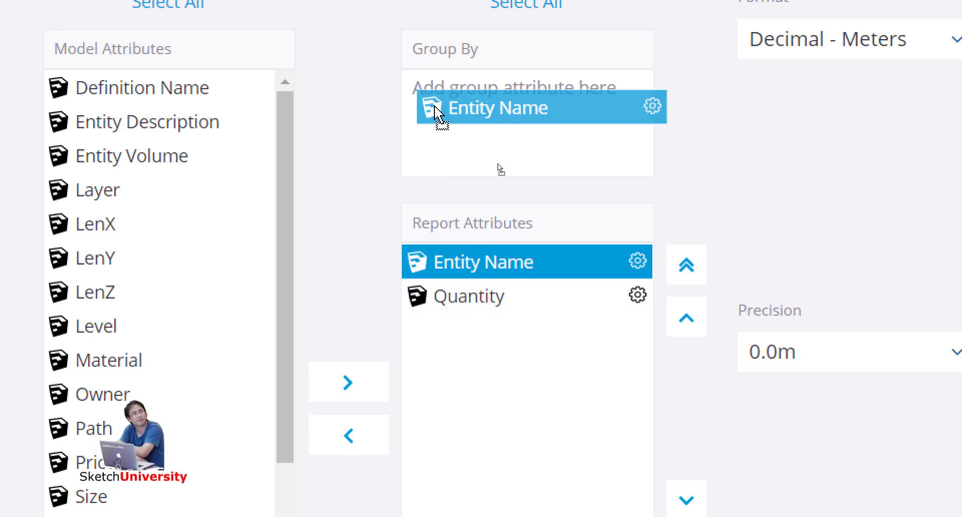
{"action": "left_click_drag", "start_coordinate": [460, 183], "coordinate": [429, 93]}
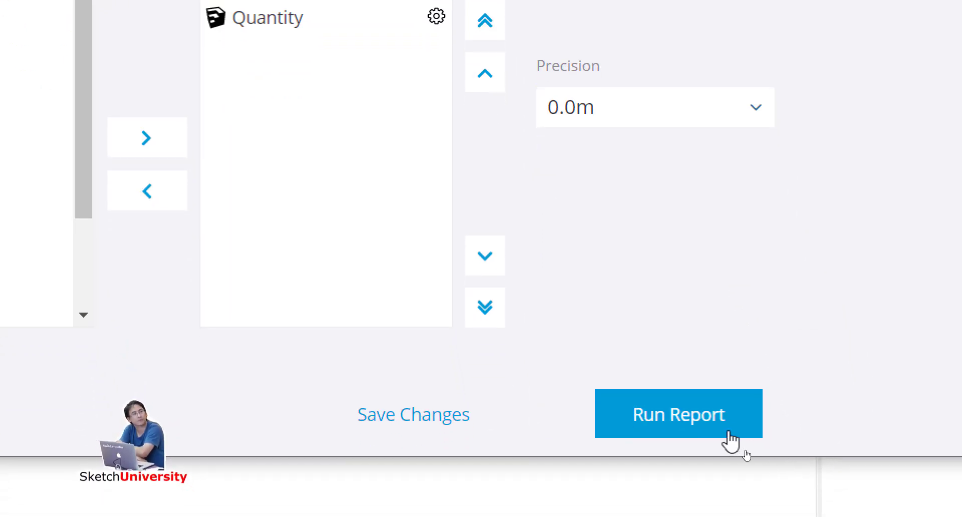
{"action": "left_click", "coordinate": [729, 433]}
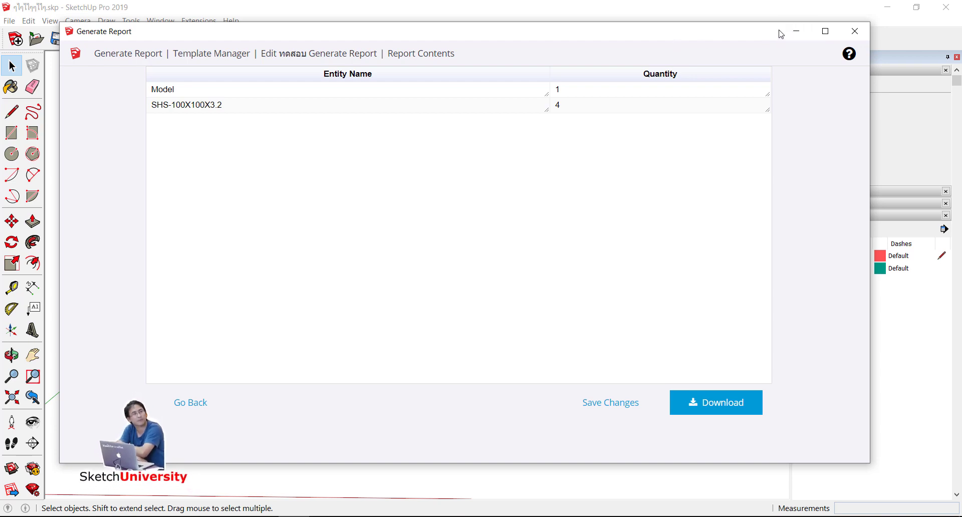
{"action": "left_click", "coordinate": [202, 407]}
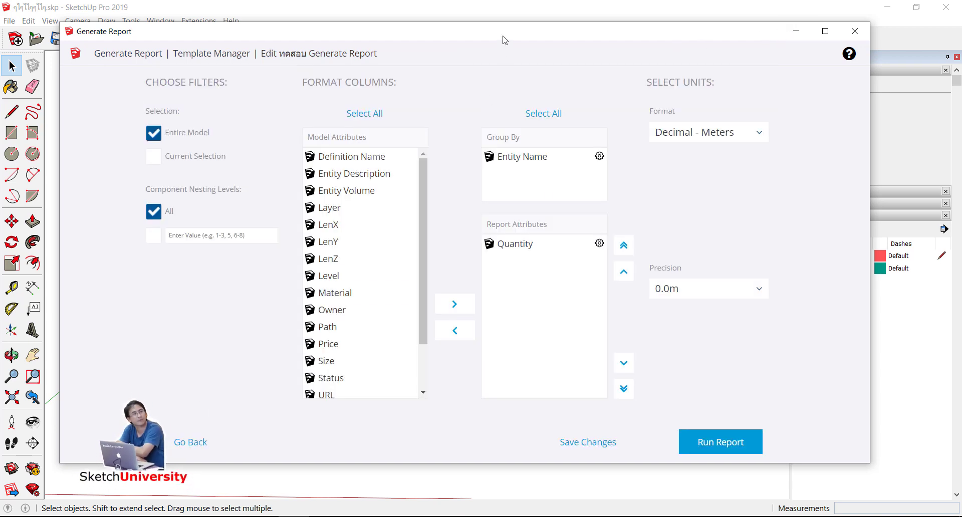
Move the report window down and sketch red, green and blue axis arrows on screen
{"action": "left_click_drag", "start_coordinate": [504, 37], "coordinate": [506, 467]}
{"action": "mouse_move", "coordinate": [350, 152]}
{"action": "middle_mouse_down"}
{"action": "mouse_move", "coordinate": [412, 318]}
{"action": "mouse_move", "coordinate": [445, 242]}
{"action": "middle_mouse_up"}
{"action": "left_click_drag", "start_coordinate": [367, 339], "coordinate": [496, 377]}
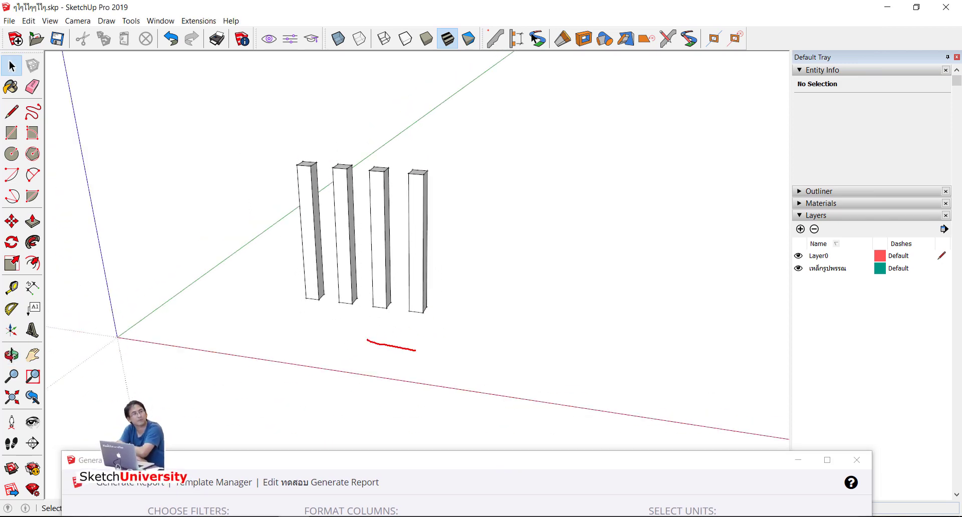
{"action": "mouse_move", "coordinate": [376, 388]}
{"action": "left_mouse_down"}
{"action": "mouse_move", "coordinate": [370, 440]}
{"action": "mouse_move", "coordinate": [424, 418]}
{"action": "mouse_move", "coordinate": [460, 443]}
{"action": "left_mouse_up"}
{"action": "mouse_move", "coordinate": [244, 277]}
{"action": "left_mouse_down"}
{"action": "mouse_move", "coordinate": [397, 142]}
{"action": "mouse_move", "coordinate": [391, 186]}
{"action": "left_mouse_up"}
{"action": "mouse_move", "coordinate": [249, 319]}
{"action": "left_mouse_down"}
{"action": "mouse_move", "coordinate": [224, 120]}
{"action": "mouse_move", "coordinate": [258, 181]}
{"action": "left_mouse_up"}
{"action": "left_click_drag", "start_coordinate": [224, 120], "coordinate": [189, 177]}
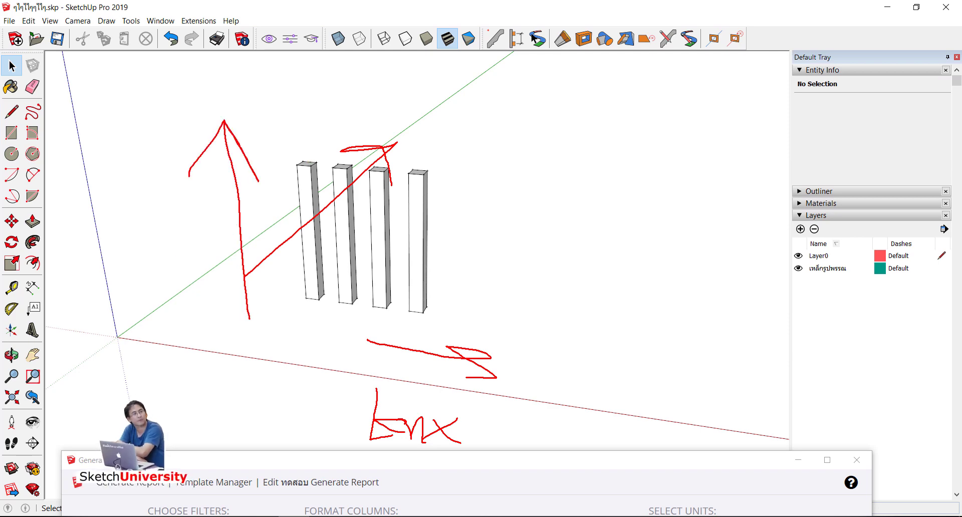
{"action": "key", "text": "Escape"}
Zoom and orbit to the posts and enter the right-hand post's group
{"action": "scroll", "coordinate": [434, 212], "scroll_direction": "up", "scroll_amount": 2}
{"action": "scroll", "coordinate": [435, 212], "scroll_direction": "up", "scroll_amount": 1}
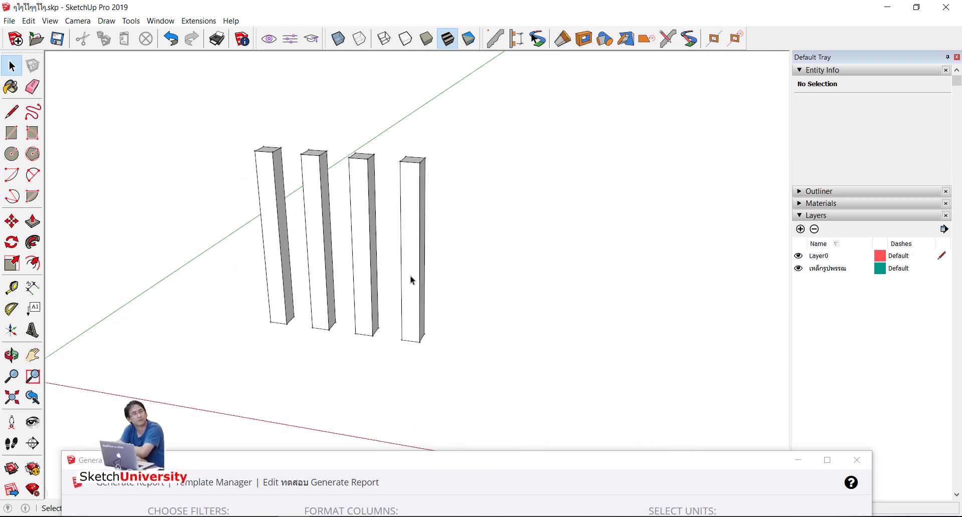
{"action": "scroll", "coordinate": [416, 261], "scroll_direction": "up", "scroll_amount": 2}
{"action": "scroll", "coordinate": [417, 260], "scroll_direction": "down", "scroll_amount": 2}
{"action": "middle_click_drag", "start_coordinate": [417, 260], "coordinate": [408, 233]}
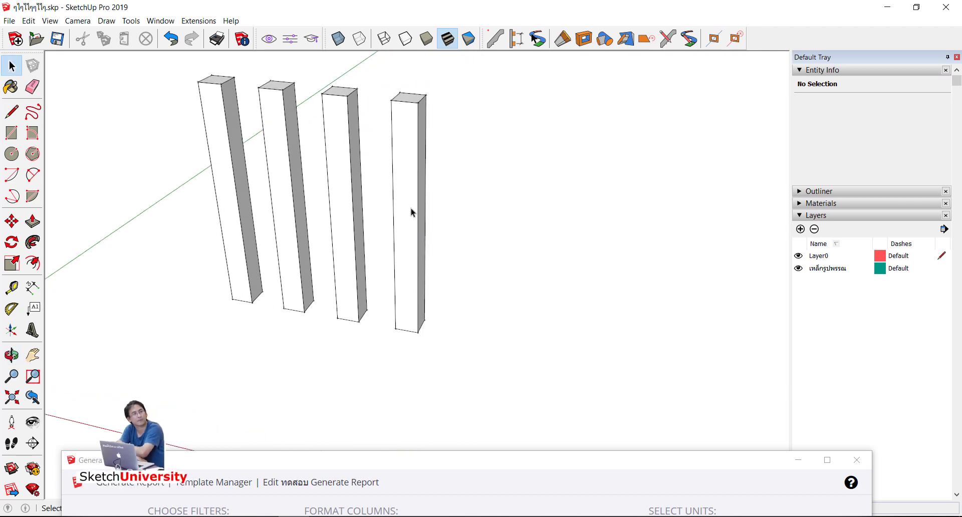
{"action": "double_click", "coordinate": [411, 209]}
Annotate the post's origin corner and label its axes len x, leny and lenz
{"action": "scroll", "coordinate": [420, 305], "scroll_direction": "up", "scroll_amount": 2}
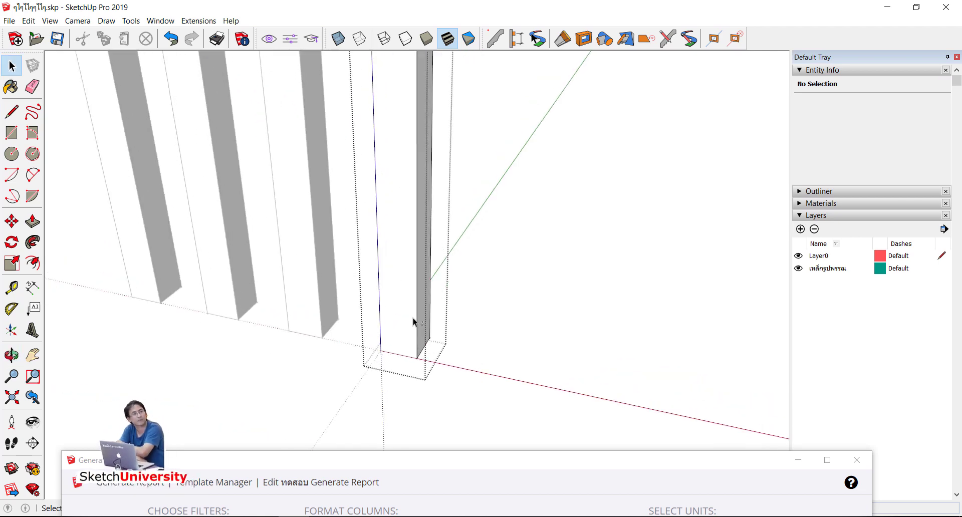
{"action": "mouse_move", "coordinate": [388, 331]}
{"action": "left_mouse_down"}
{"action": "mouse_move", "coordinate": [476, 366]}
{"action": "mouse_move", "coordinate": [466, 378]}
{"action": "mouse_move", "coordinate": [478, 439]}
{"action": "left_mouse_up"}
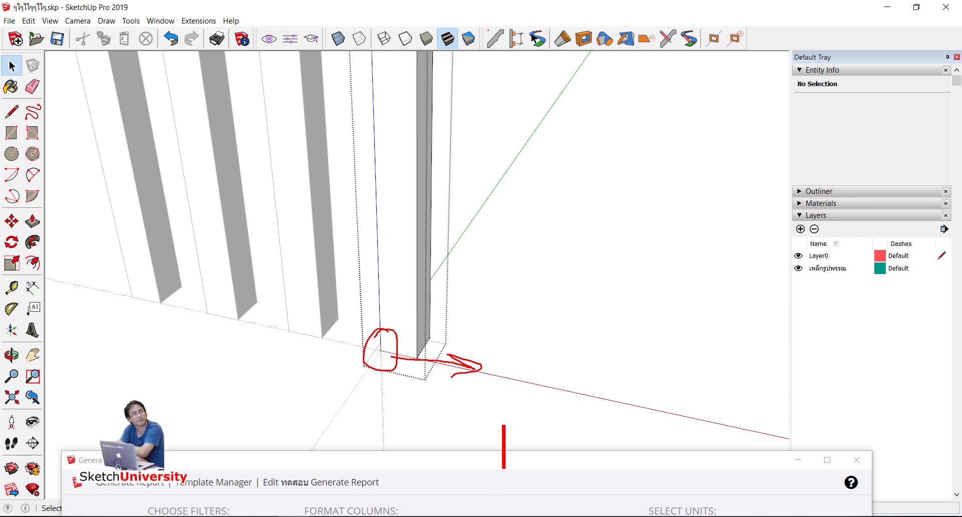
{"action": "key", "text": "super+space"}
{"action": "type", "text": "le"}
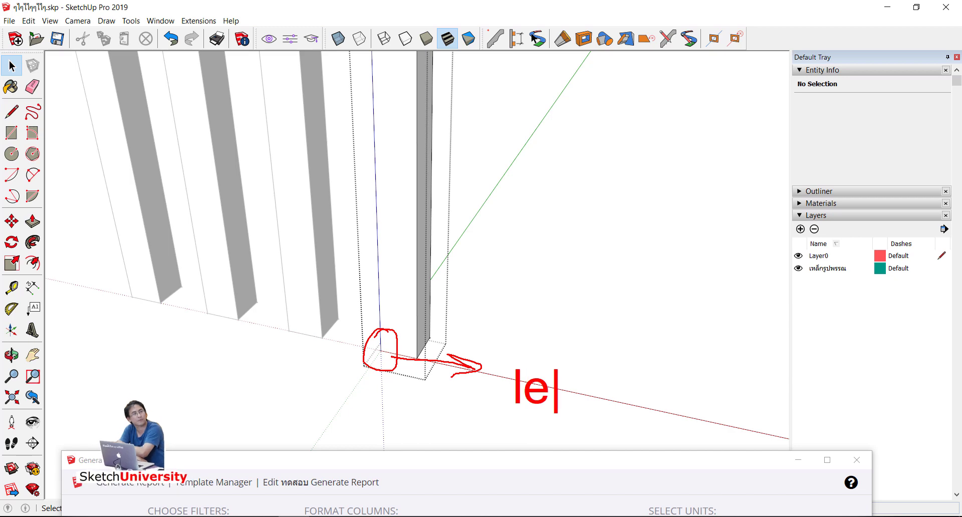
{"action": "type", "text": "n z"}
{"action": "key", "text": "BackSpace"}
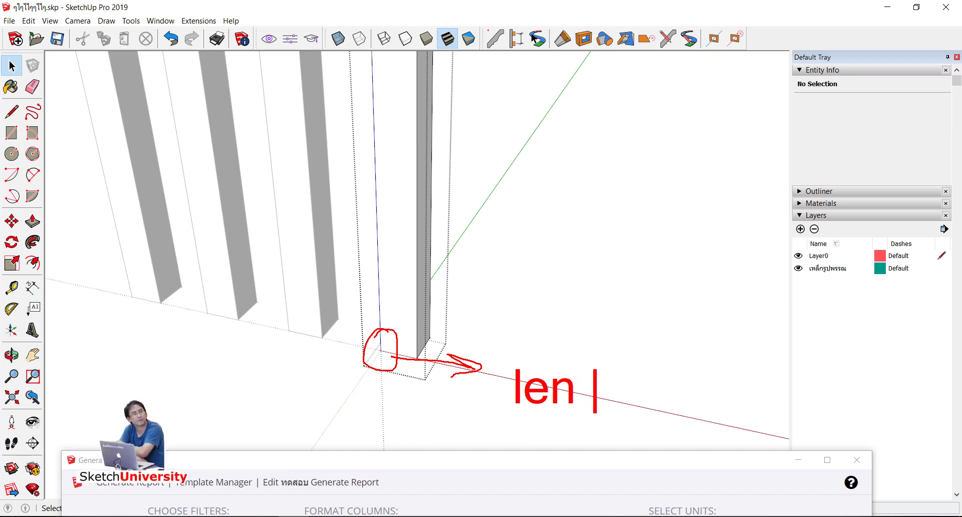
{"action": "type", "text": "x"}
{"action": "mouse_move", "coordinate": [437, 265]}
{"action": "left_mouse_down"}
{"action": "mouse_move", "coordinate": [488, 203]}
{"action": "mouse_move", "coordinate": [491, 229]}
{"action": "left_mouse_up"}
{"action": "type", "text": "t"}
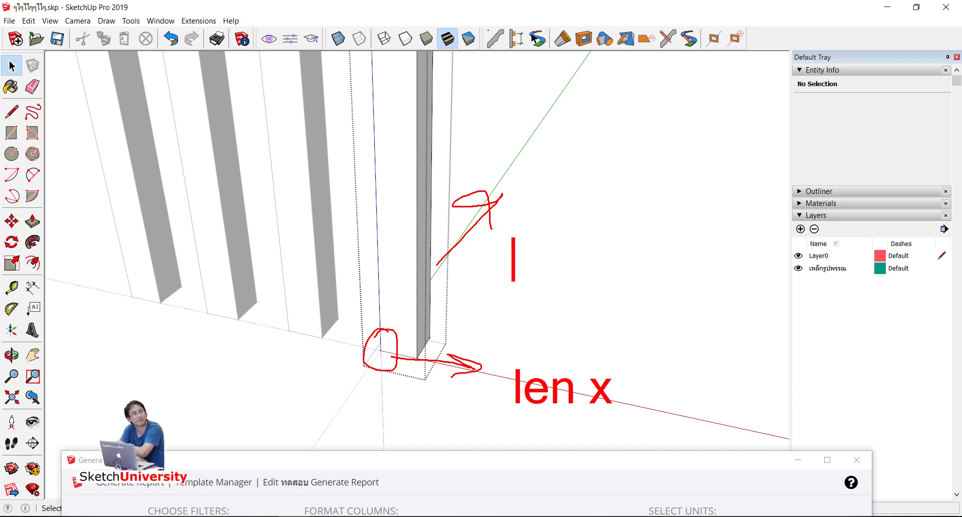
{"action": "type", "text": "leny"}
{"action": "key", "text": "Escape"}
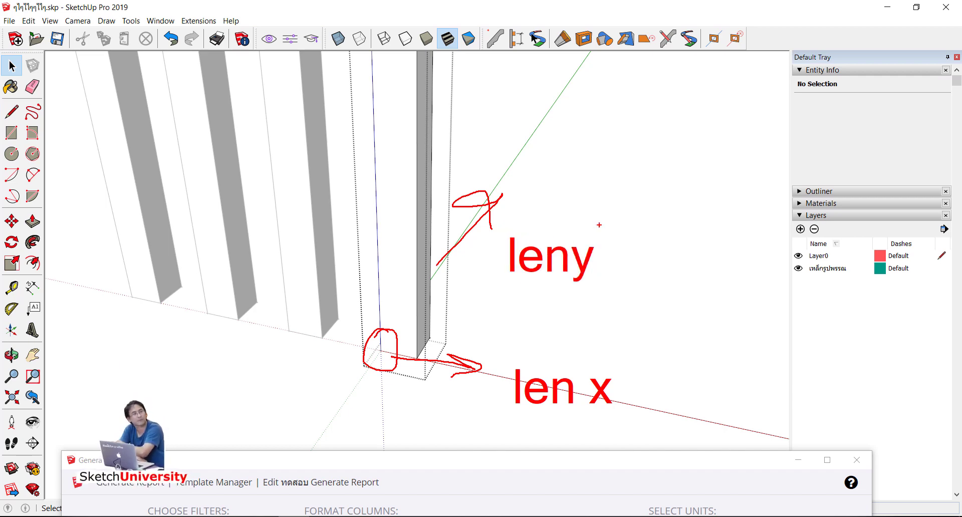
{"action": "mouse_move", "coordinate": [374, 297]}
{"action": "left_mouse_down"}
{"action": "mouse_move", "coordinate": [367, 129]}
{"action": "mouse_move", "coordinate": [356, 174]}
{"action": "left_mouse_up"}
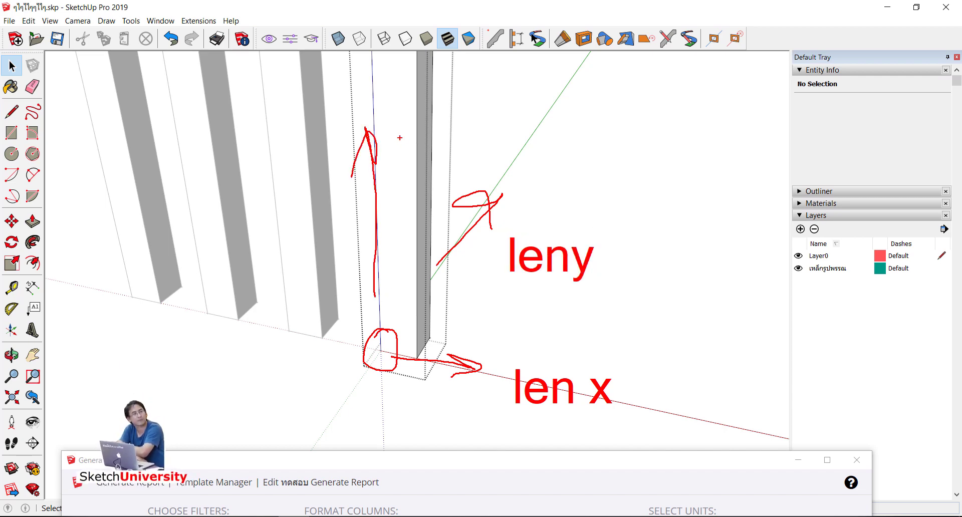
{"action": "type", "text": "tle"}
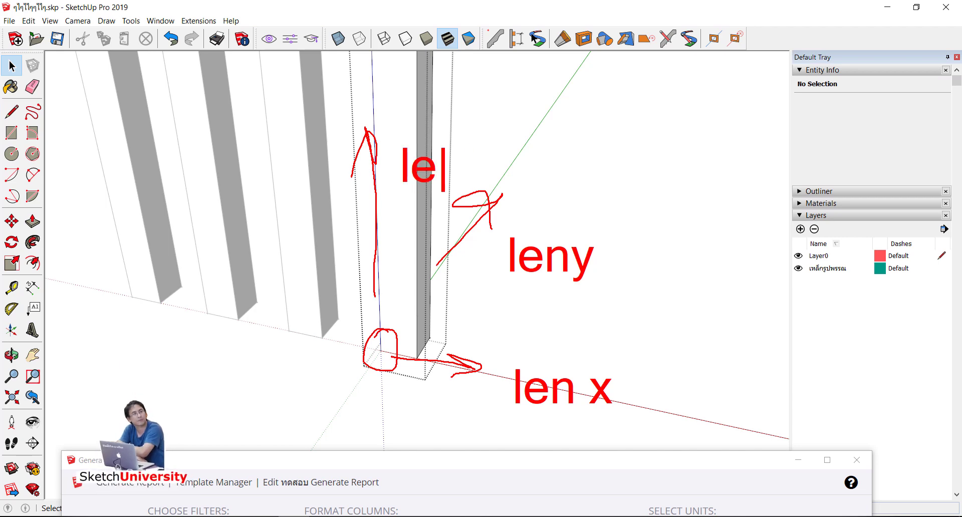
{"action": "type", "text": "nz"}
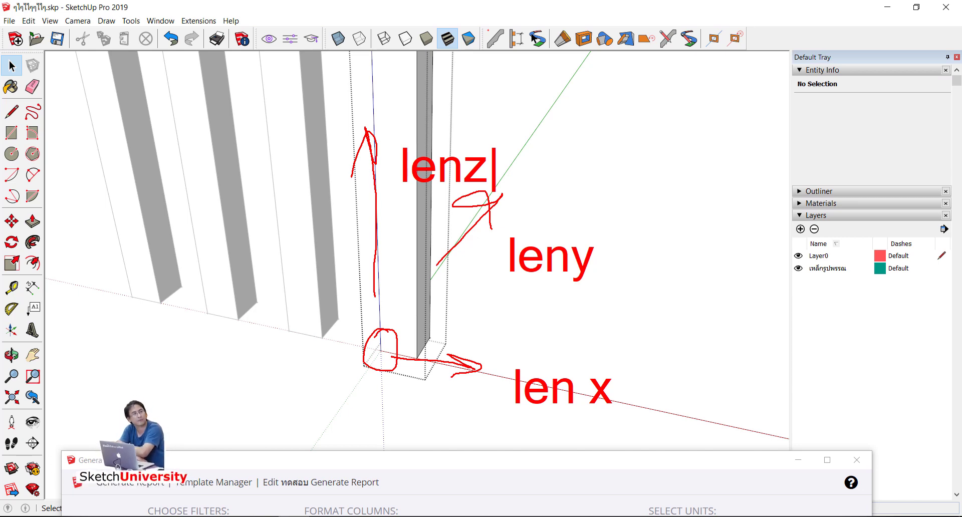
{"action": "key", "text": "Escape"}
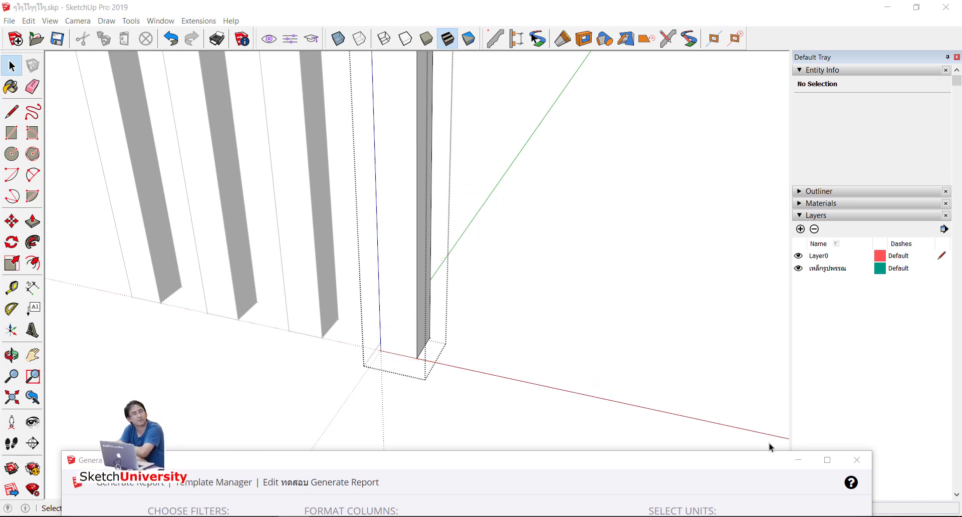
Restore the report window, add LenZ as a column after Quantity, and run the report
{"action": "mouse_move", "coordinate": [677, 458]}
{"action": "left_mouse_down"}
{"action": "mouse_move", "coordinate": [668, 47]}
{"action": "mouse_move", "coordinate": [644, 62]}
{"action": "left_mouse_up"}
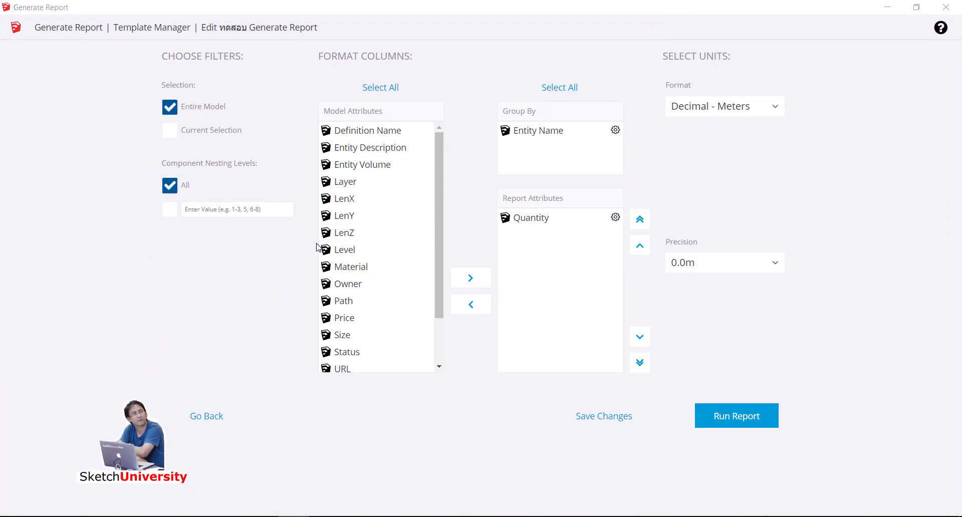
{"action": "left_click", "coordinate": [331, 249]}
{"action": "left_click_drag", "start_coordinate": [331, 228], "coordinate": [721, 256]}
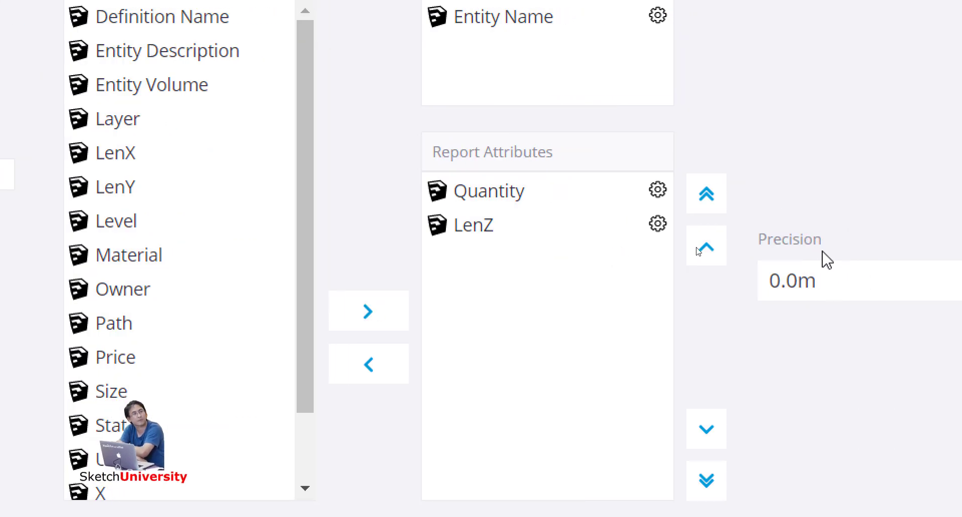
{"action": "left_click", "coordinate": [591, 237]}
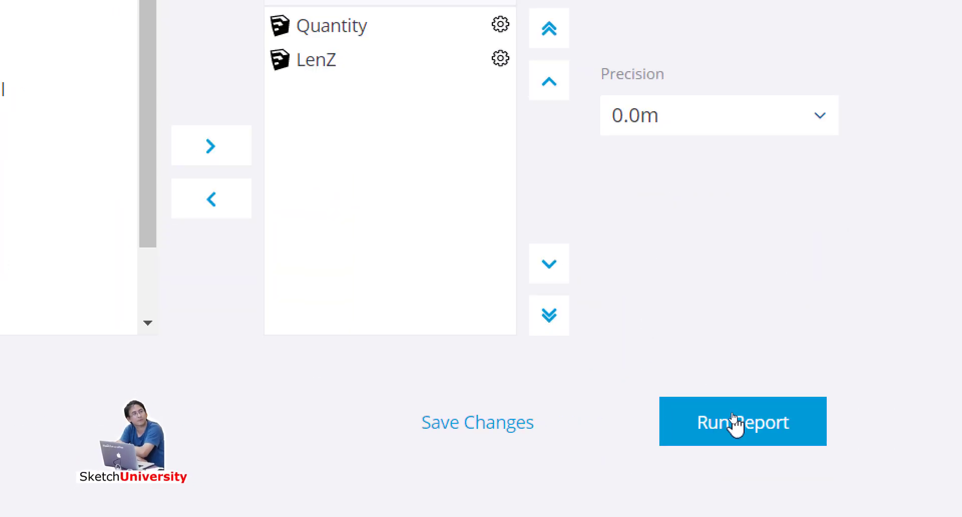
{"action": "left_click", "coordinate": [732, 419]}
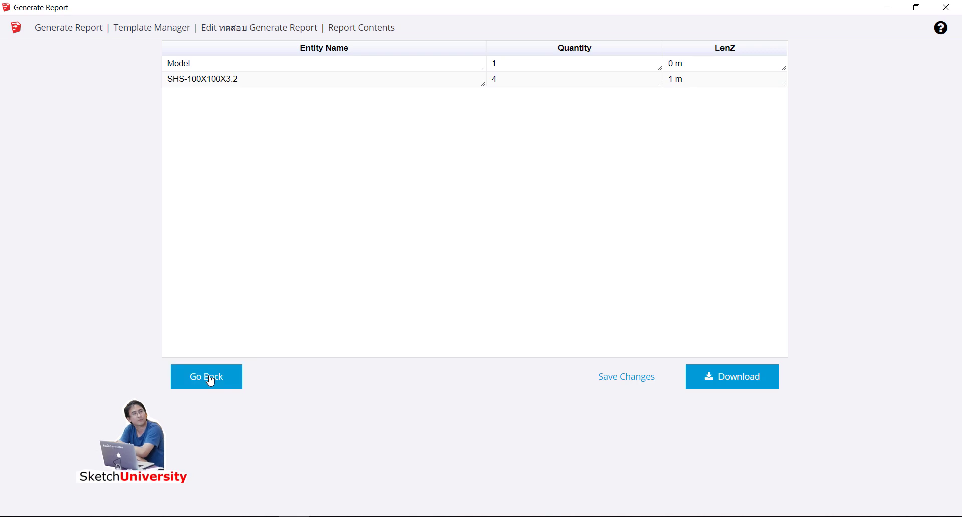
Set LenZ to aggregate as 'A total sum', save the template, and rerun the report
{"action": "left_click", "coordinate": [211, 380]}
{"action": "left_click", "coordinate": [550, 233]}
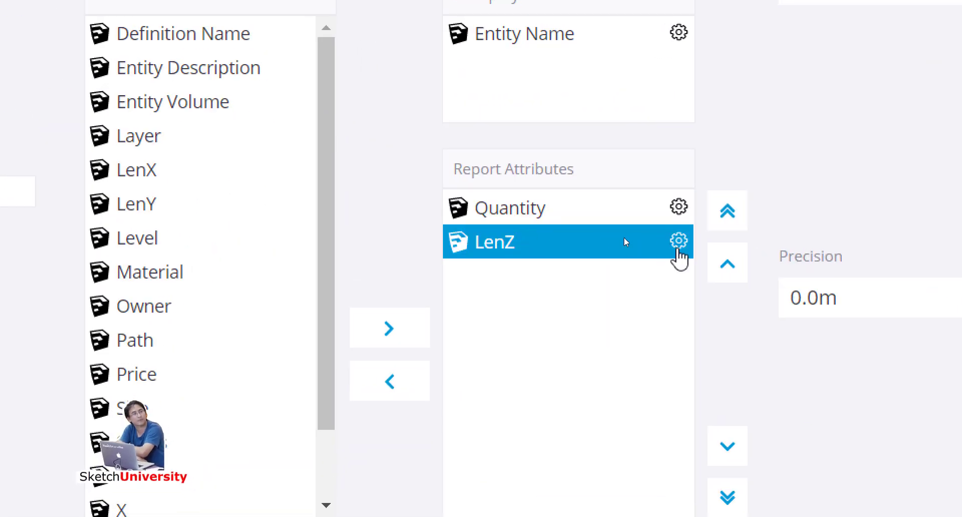
{"action": "left_click", "coordinate": [678, 241]}
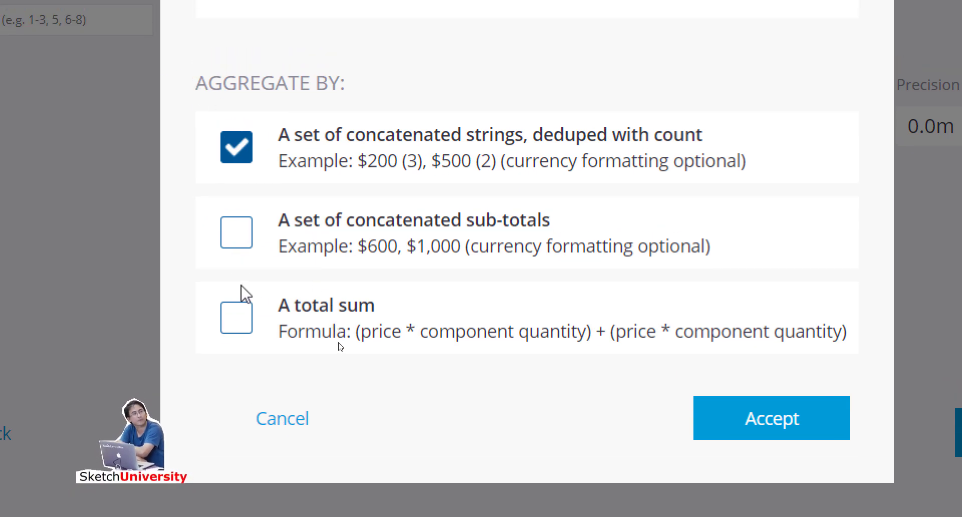
{"action": "left_click", "coordinate": [237, 296]}
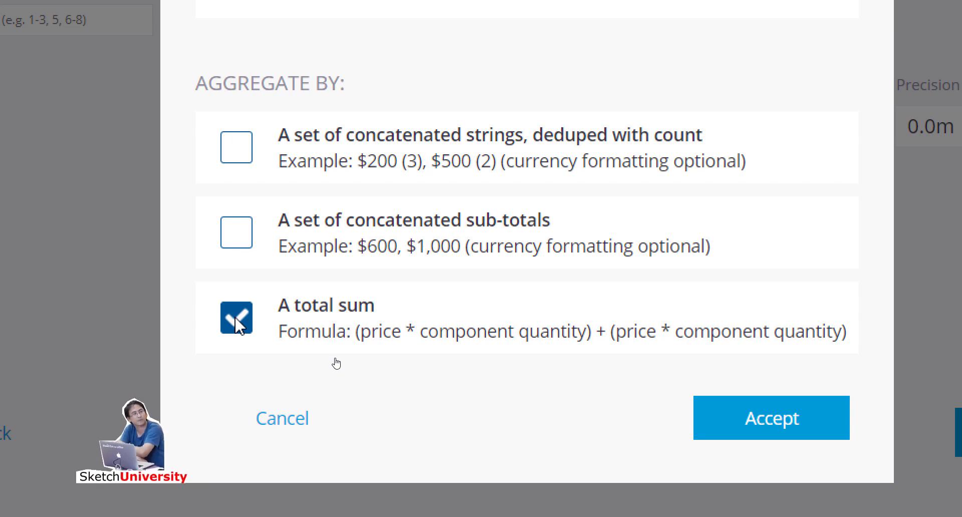
{"action": "left_click", "coordinate": [744, 418]}
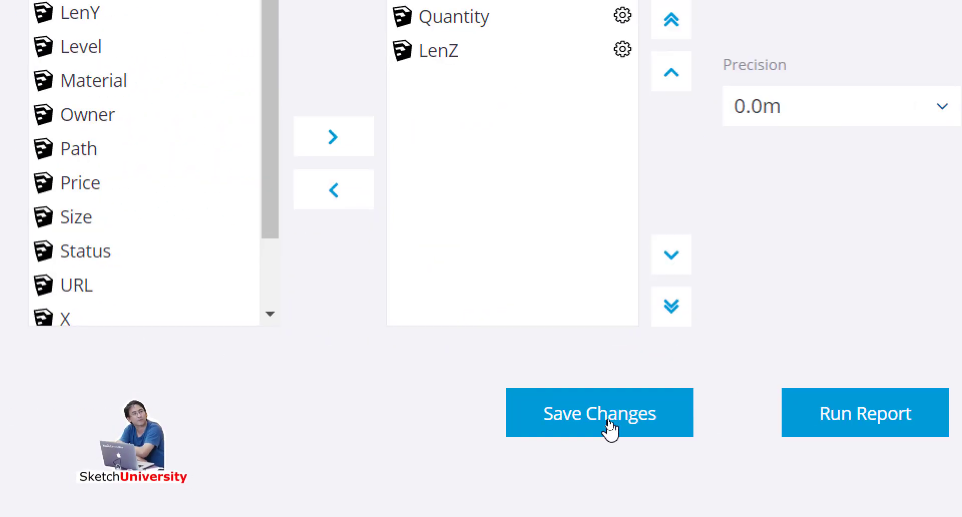
{"action": "left_click", "coordinate": [609, 427]}
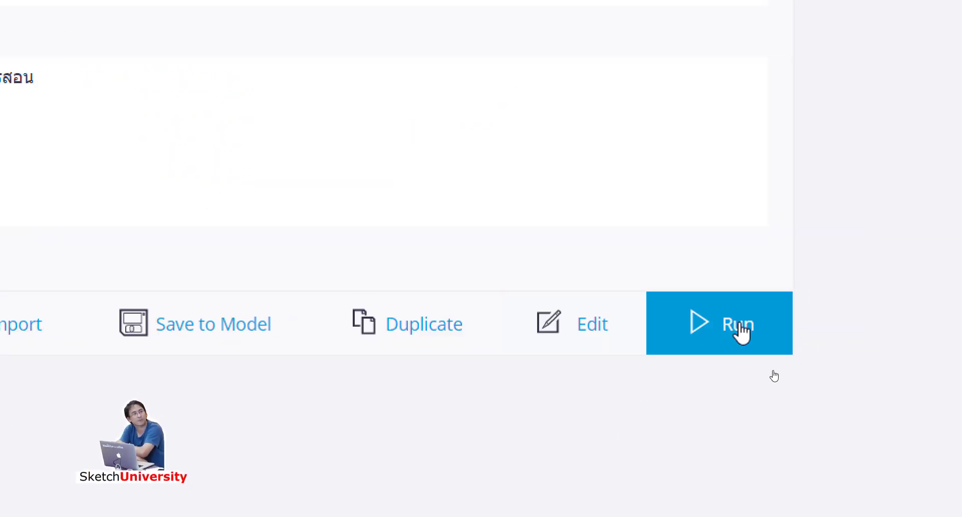
{"action": "left_click", "coordinate": [741, 332]}
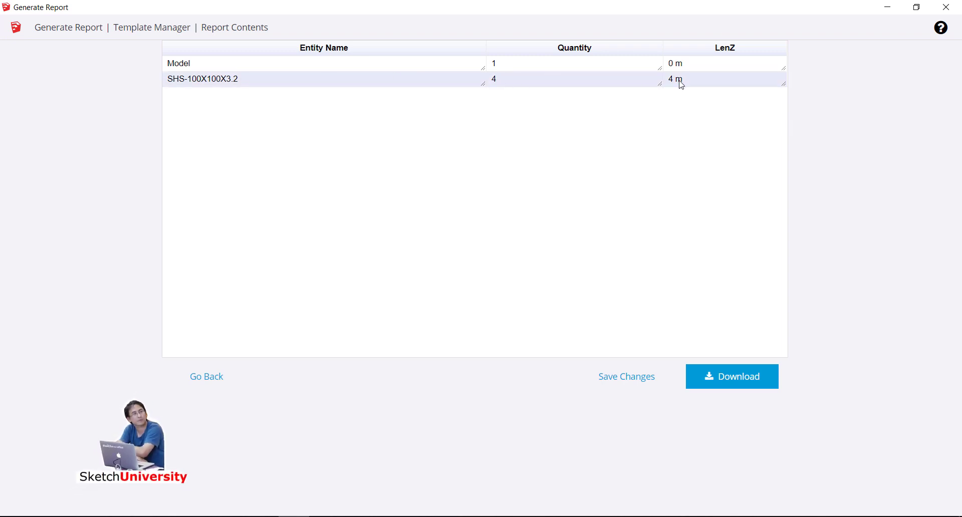
Tuck the report window away and scale the two right-hand posts up to 2.00 m tall
{"action": "double_click", "coordinate": [840, 11]}
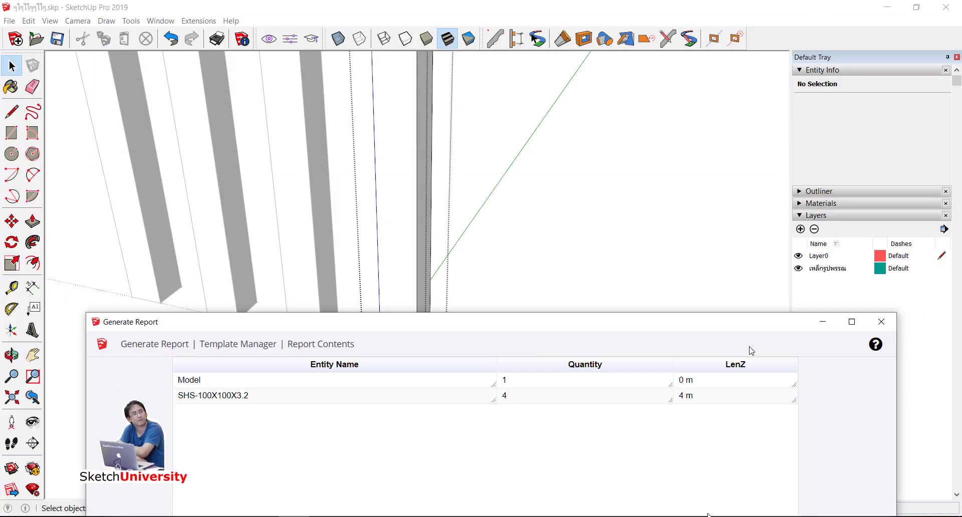
{"action": "left_click", "coordinate": [822, 321]}
{"action": "scroll", "coordinate": [543, 369], "scroll_direction": "down", "scroll_amount": 2}
{"action": "scroll", "coordinate": [465, 386], "scroll_direction": "down", "scroll_amount": 2}
{"action": "scroll", "coordinate": [464, 362], "scroll_direction": "down", "scroll_amount": 3}
{"action": "scroll", "coordinate": [498, 299], "scroll_direction": "down", "scroll_amount": 2}
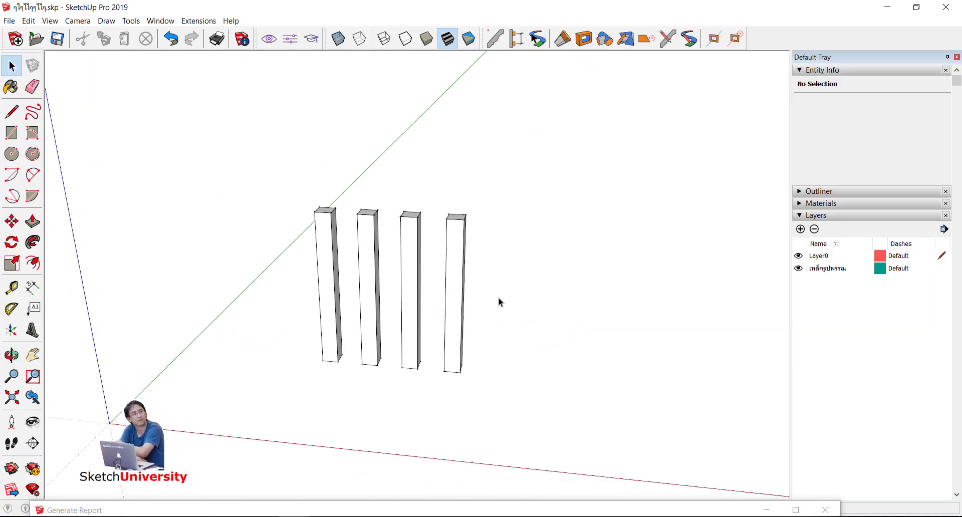
{"action": "mouse_move", "coordinate": [436, 249]}
{"action": "left_mouse_down"}
{"action": "mouse_move", "coordinate": [419, 245]}
{"action": "mouse_move", "coordinate": [417, 199]}
{"action": "left_mouse_up"}
{"action": "key", "text": "s"}
{"action": "scroll", "coordinate": [440, 226], "scroll_direction": "up", "scroll_amount": 2}
{"action": "scroll", "coordinate": [440, 225], "scroll_direction": "up", "scroll_amount": 2}
{"action": "scroll", "coordinate": [412, 222], "scroll_direction": "up", "scroll_amount": 3}
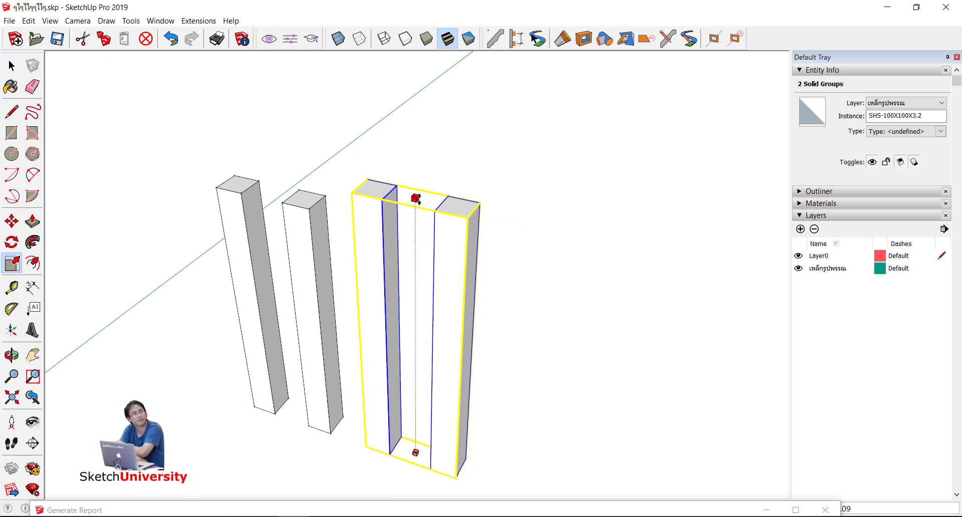
{"action": "key", "text": "Return"}
{"action": "scroll", "coordinate": [526, 245], "scroll_direction": "down", "scroll_amount": 3}
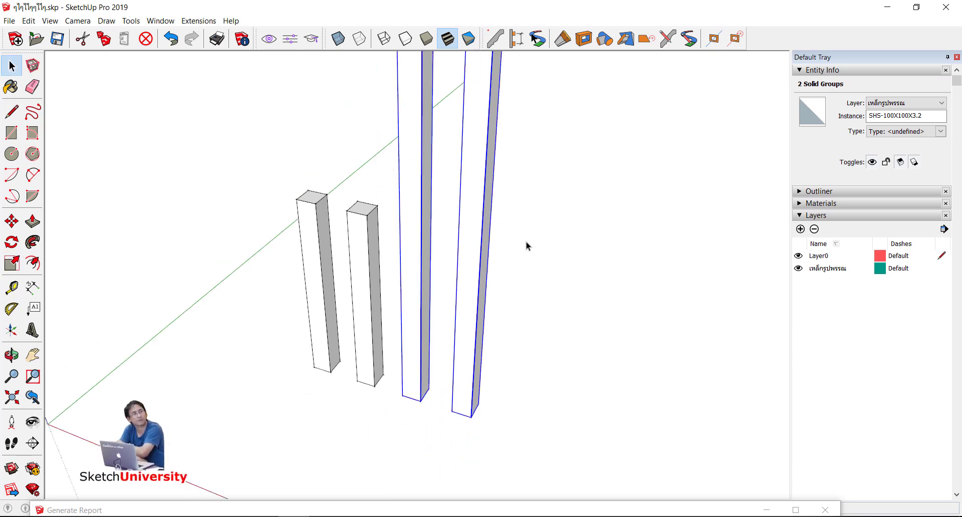
{"action": "scroll", "coordinate": [462, 327], "scroll_direction": "down", "scroll_amount": 3}
{"action": "key", "text": "space"}
{"action": "left_click", "coordinate": [70, 350]}
Dimension a tall post at 2.00 m and a short post at 1.00 m, then restore the report window
{"action": "left_click", "coordinate": [32, 288]}
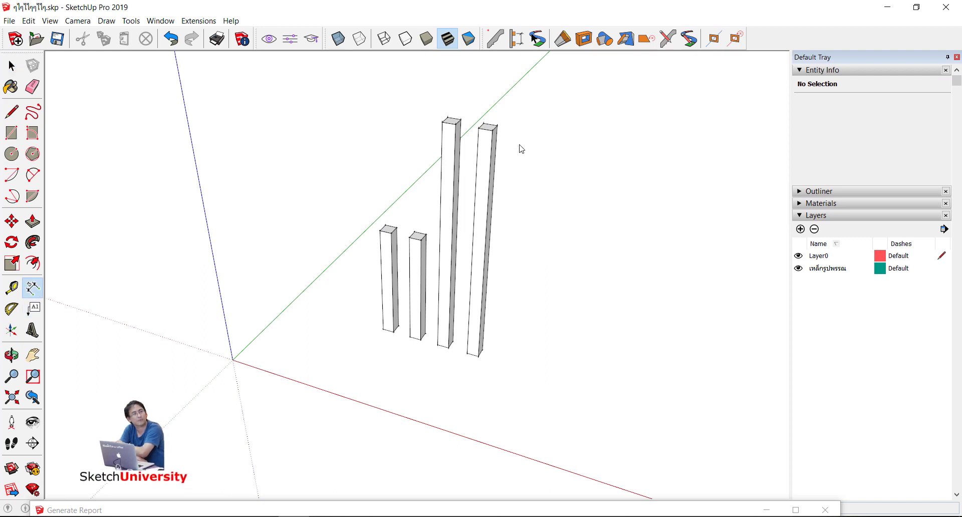
{"action": "left_click", "coordinate": [497, 125]}
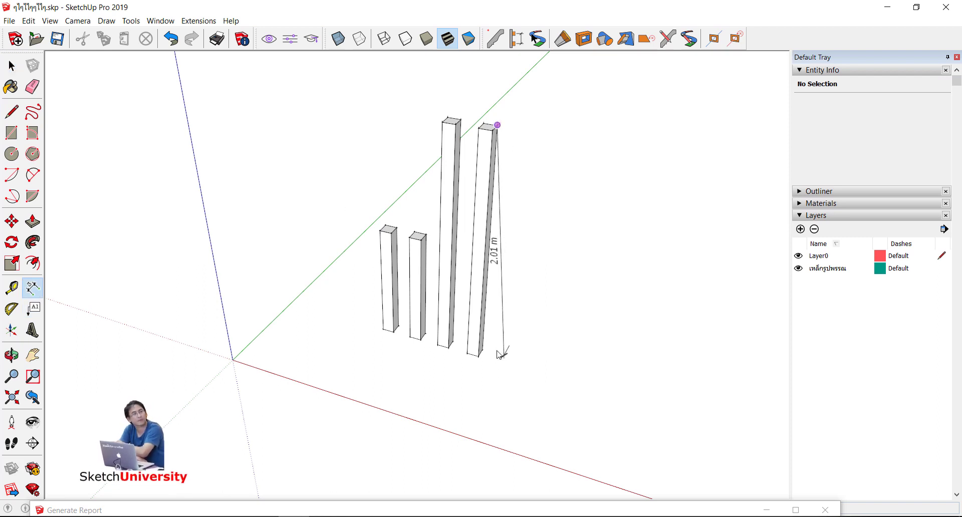
{"action": "left_click", "coordinate": [479, 356]}
{"action": "left_click", "coordinate": [506, 363]}
{"action": "scroll", "coordinate": [351, 256], "scroll_direction": "up", "scroll_amount": 2}
{"action": "scroll", "coordinate": [351, 255], "scroll_direction": "up", "scroll_amount": 1}
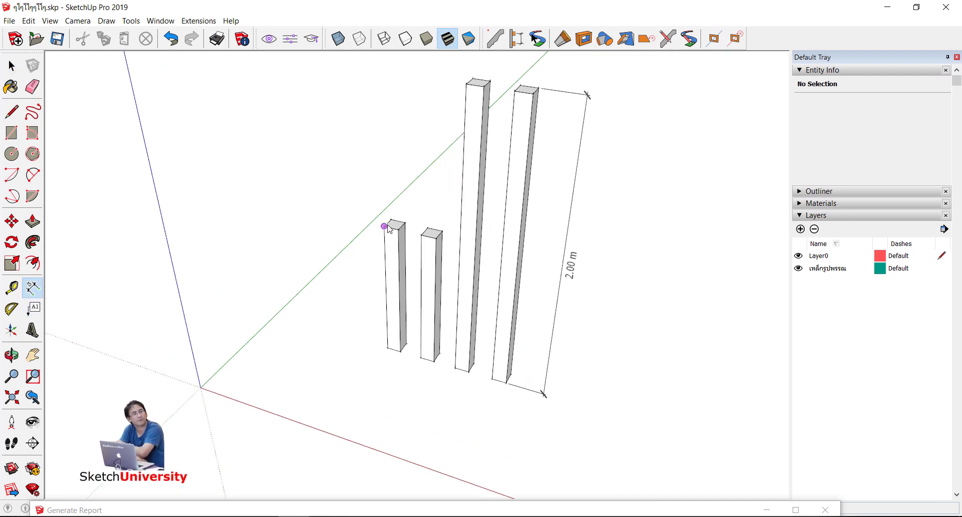
{"action": "left_click", "coordinate": [385, 226]}
{"action": "left_click", "coordinate": [387, 347]}
{"action": "left_click", "coordinate": [366, 300]}
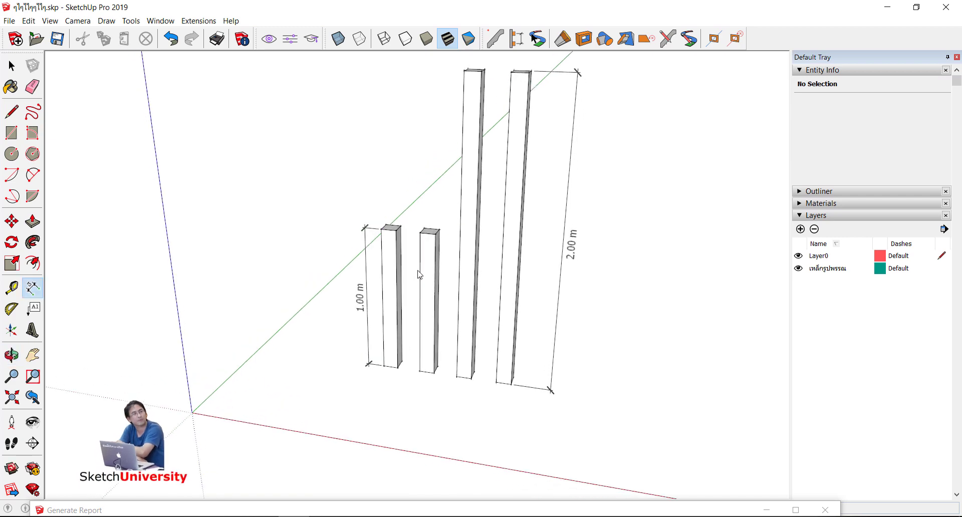
{"action": "middle_click_drag", "start_coordinate": [371, 300], "coordinate": [415, 276]}
{"action": "key", "text": "space"}
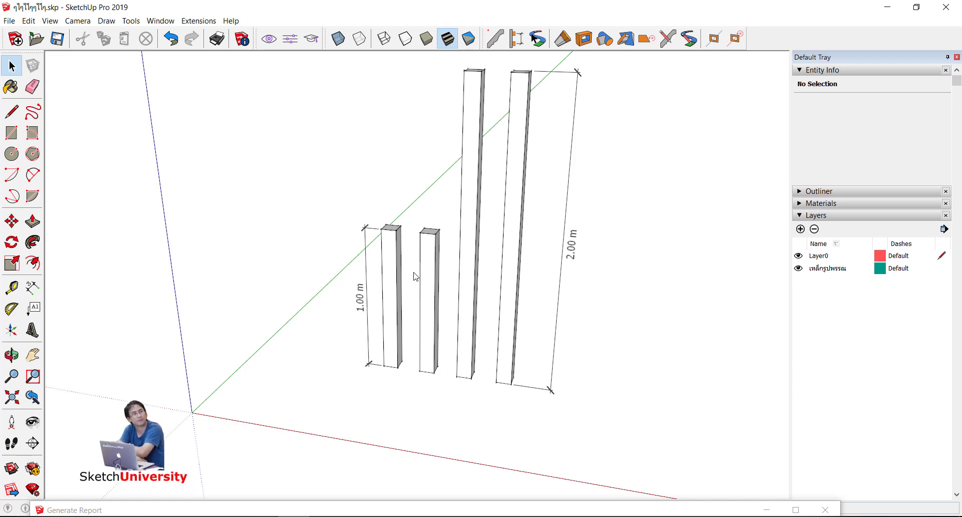
{"action": "double_click", "coordinate": [477, 509]}
{"action": "mouse_move", "coordinate": [472, 255]}
{"action": "left_mouse_down"}
{"action": "mouse_move", "coordinate": [494, 81]}
{"action": "mouse_move", "coordinate": [510, 53]}
{"action": "left_mouse_up"}
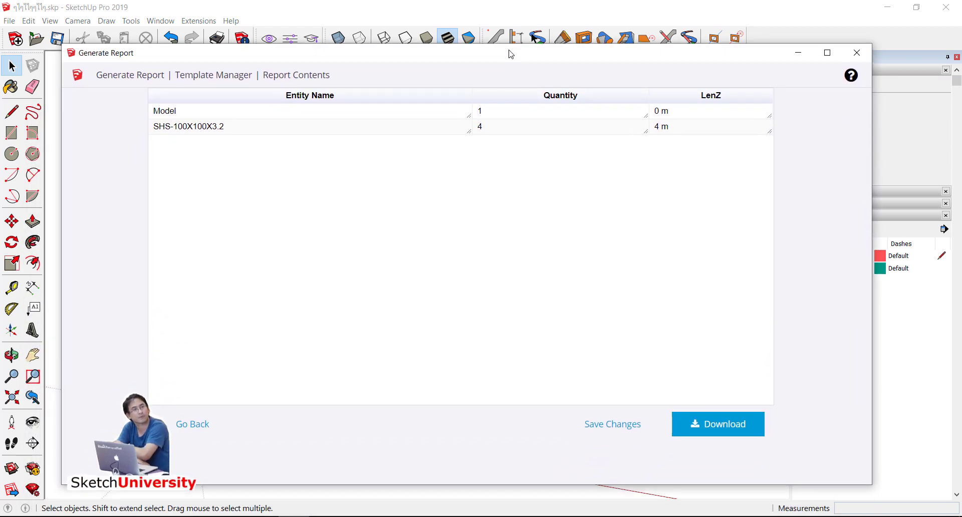
Rerun the report template and save the result to the Desktop as 2019-09-11.csv, opening it in Excel
{"action": "left_click", "coordinate": [198, 426]}
{"action": "left_click", "coordinate": [764, 426]}
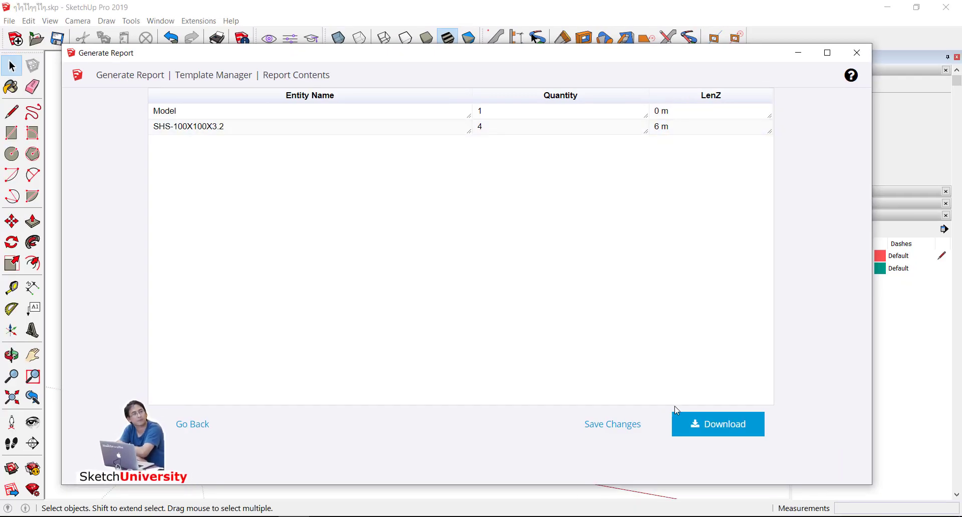
{"action": "left_click", "coordinate": [708, 431]}
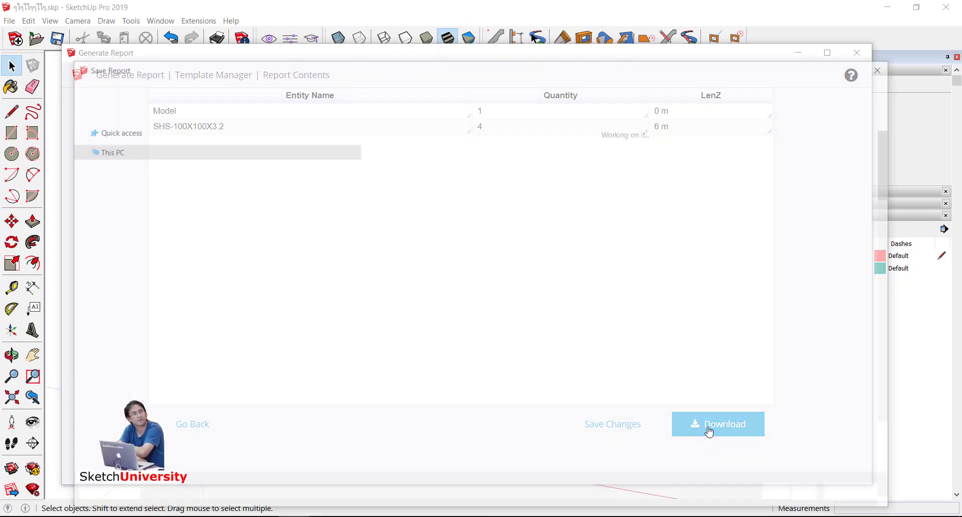
{"action": "left_click", "coordinate": [122, 151]}
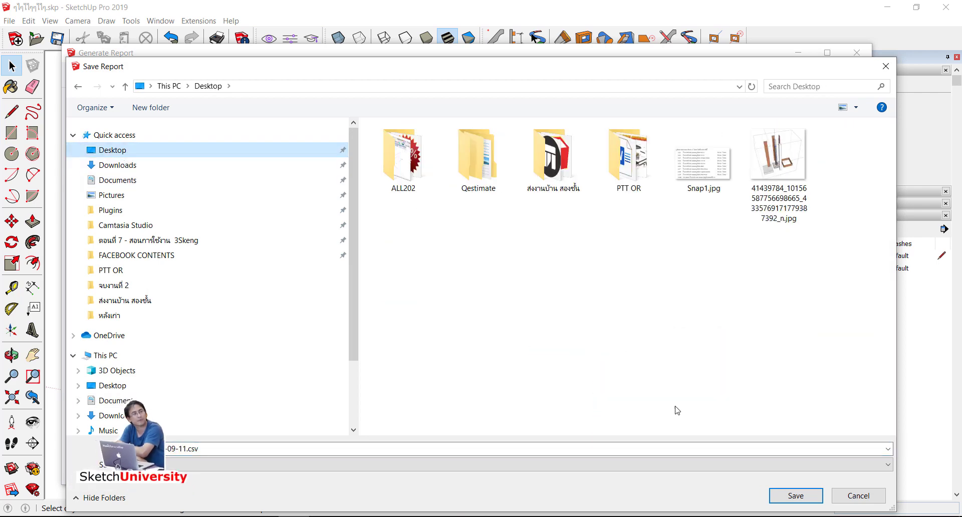
{"action": "left_click", "coordinate": [785, 496]}
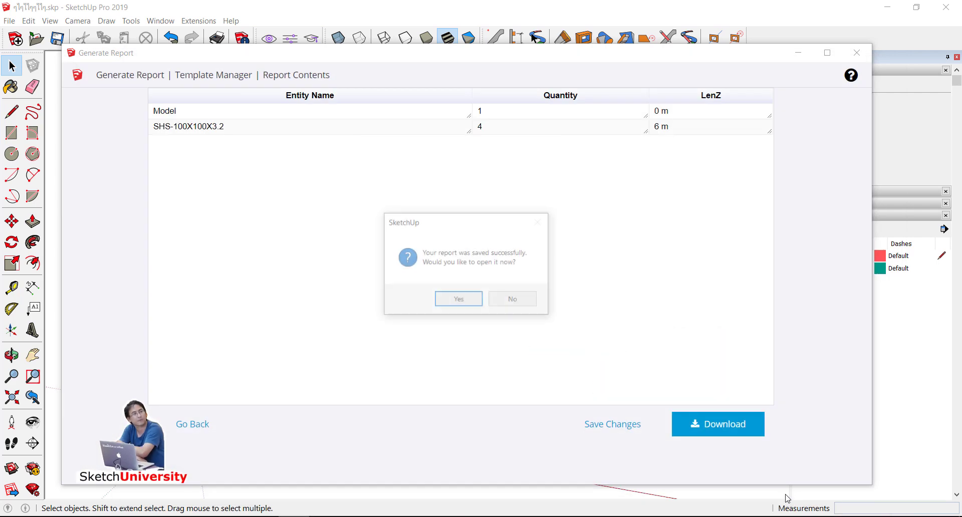
{"action": "left_click", "coordinate": [474, 300]}
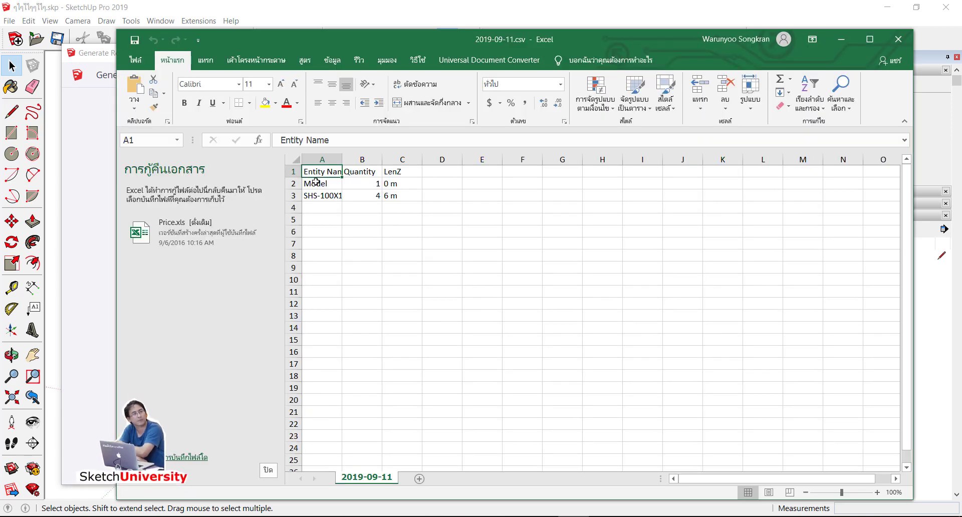
Maximize the Excel window and AutoFit every column of 2019-09-11.csv to its contents
{"action": "left_click", "coordinate": [870, 39]}
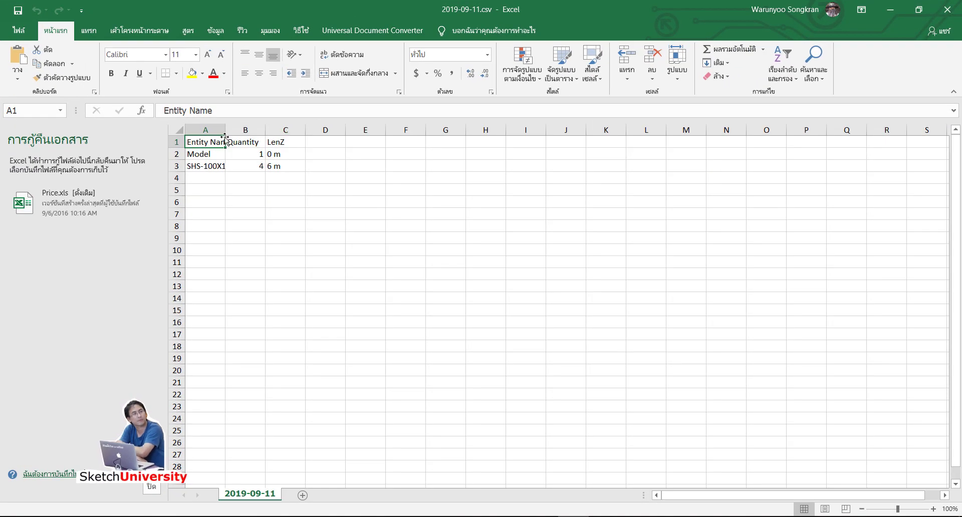
{"action": "left_click", "coordinate": [179, 130]}
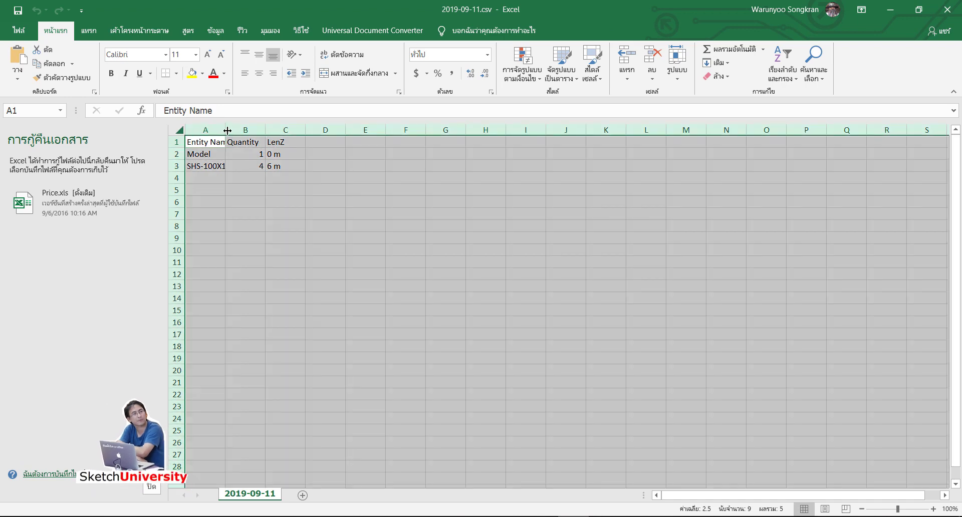
{"action": "double_click", "coordinate": [226, 132]}
{"action": "left_click", "coordinate": [301, 225]}
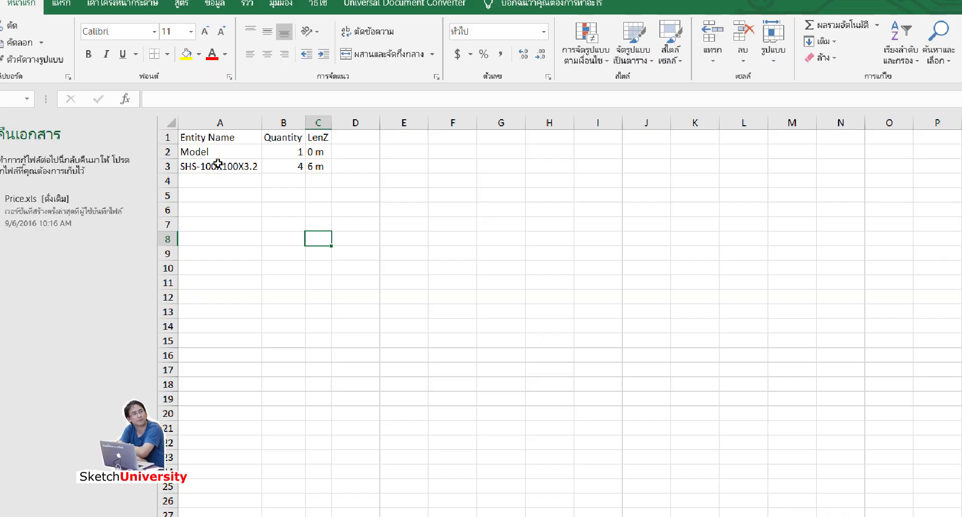